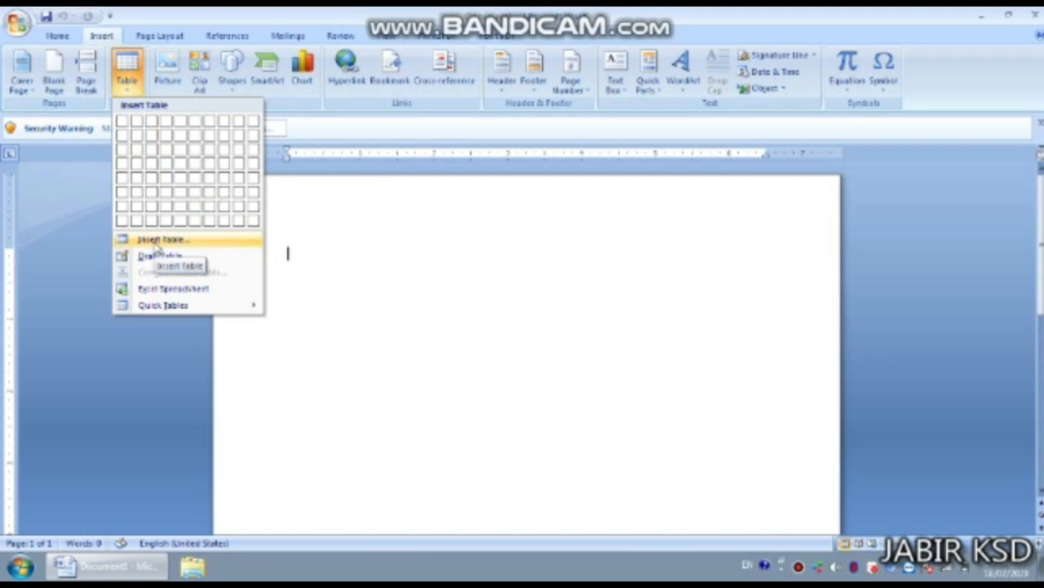
# - Insert a blank table of 7 columns and 10 rows
pyautogui.click(156, 245)
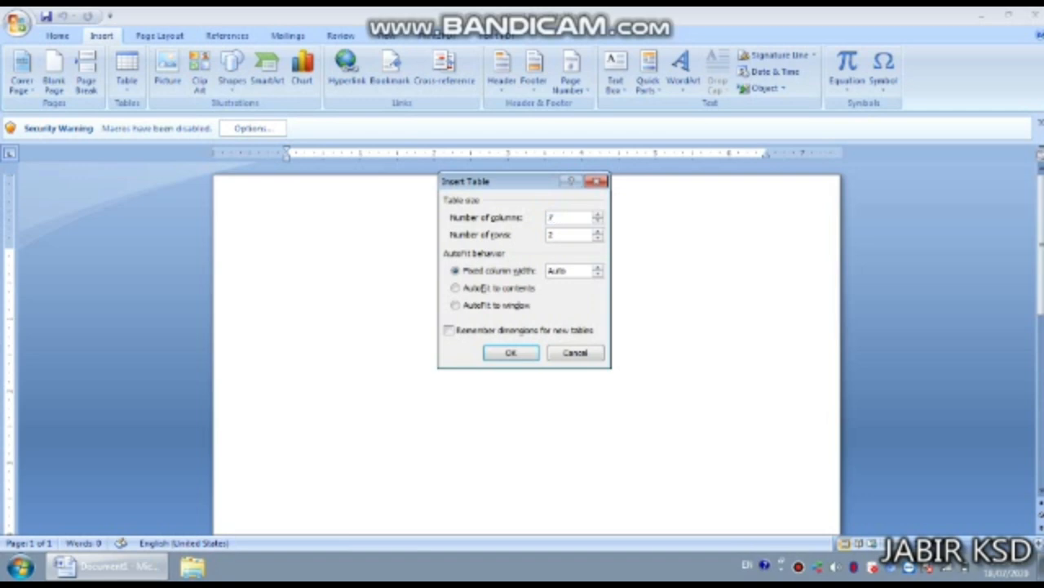
pyautogui.click(563, 234)
pyautogui.press('BackSpace')
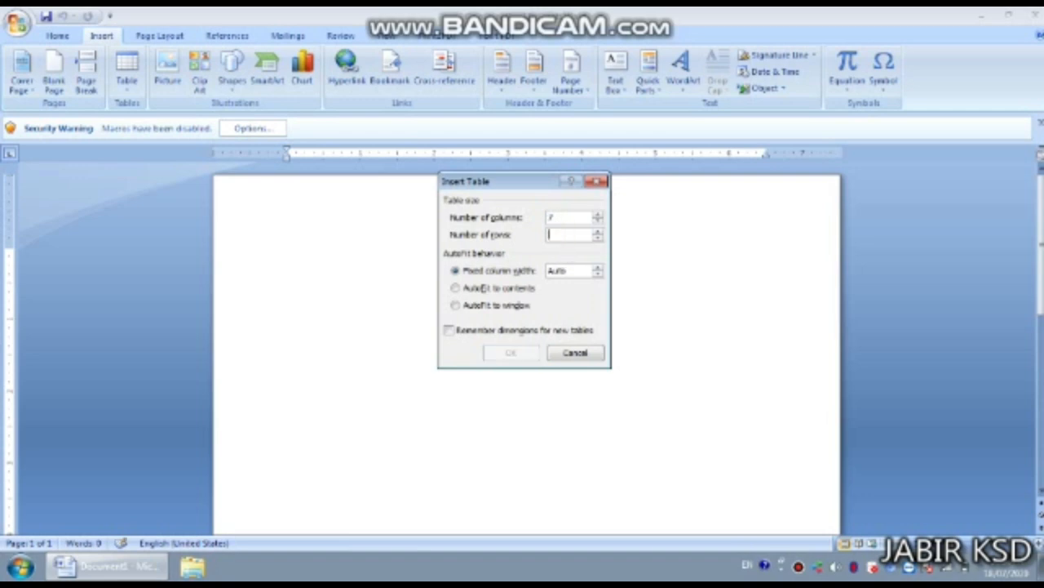
pyautogui.write('10')
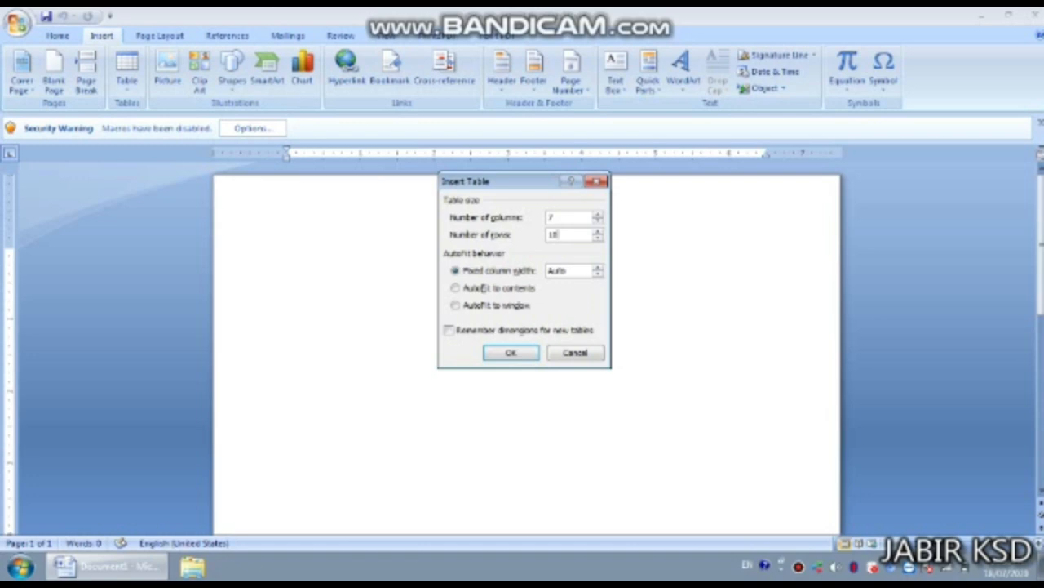
pyautogui.click(511, 353)
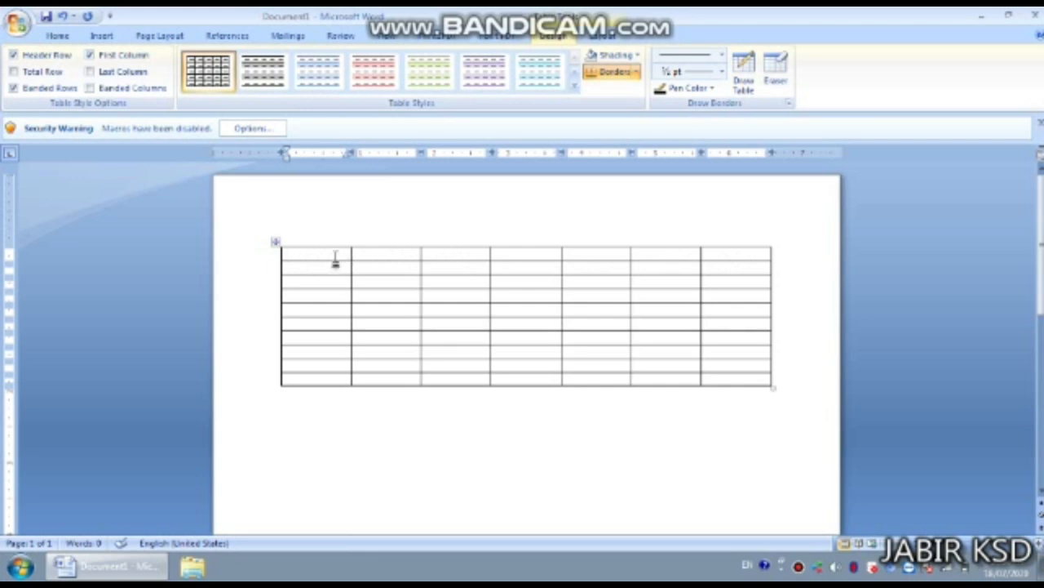
# - Merge the seven top-row cells into one cell and drag its bottom border down to heighten it
pyautogui.moveTo(334, 260); pyautogui.dragTo(719, 258)
pyautogui.rightClick(719, 258)
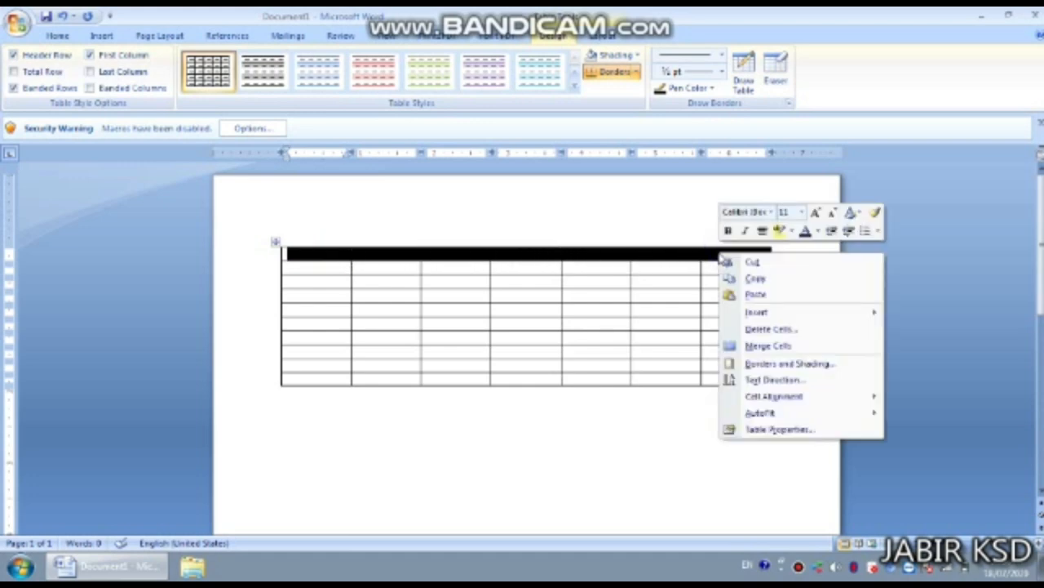
pyautogui.click(767, 349)
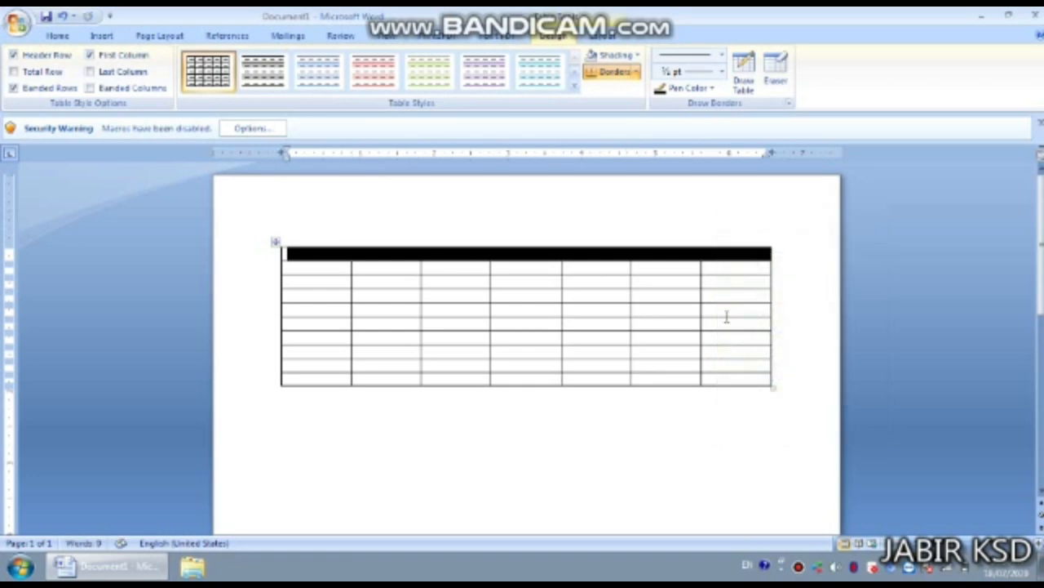
pyautogui.click(389, 205)
pyautogui.click(233, 266)
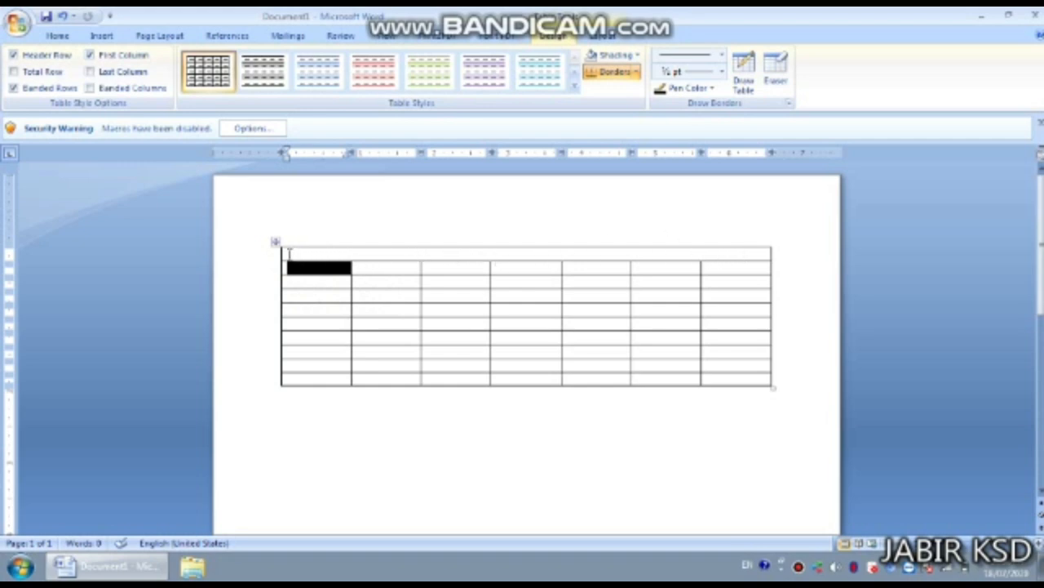
pyautogui.moveTo(430, 261); pyautogui.dragTo(437, 282)
pyautogui.click(429, 269)
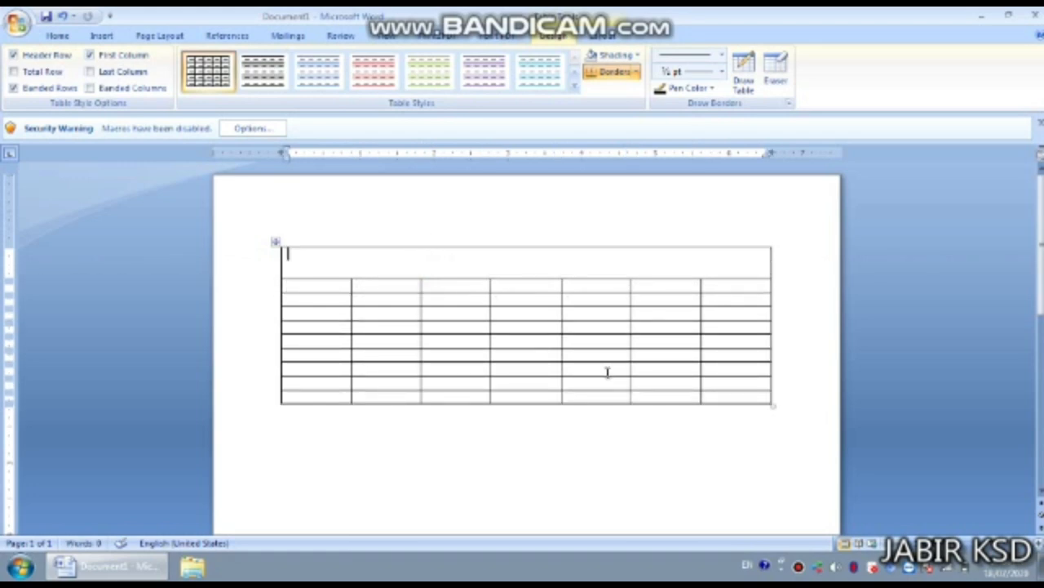
# - Enlarge the table down and right, then narrow the first column and widen the second
pyautogui.moveTo(776, 408); pyautogui.dragTo(807, 512)
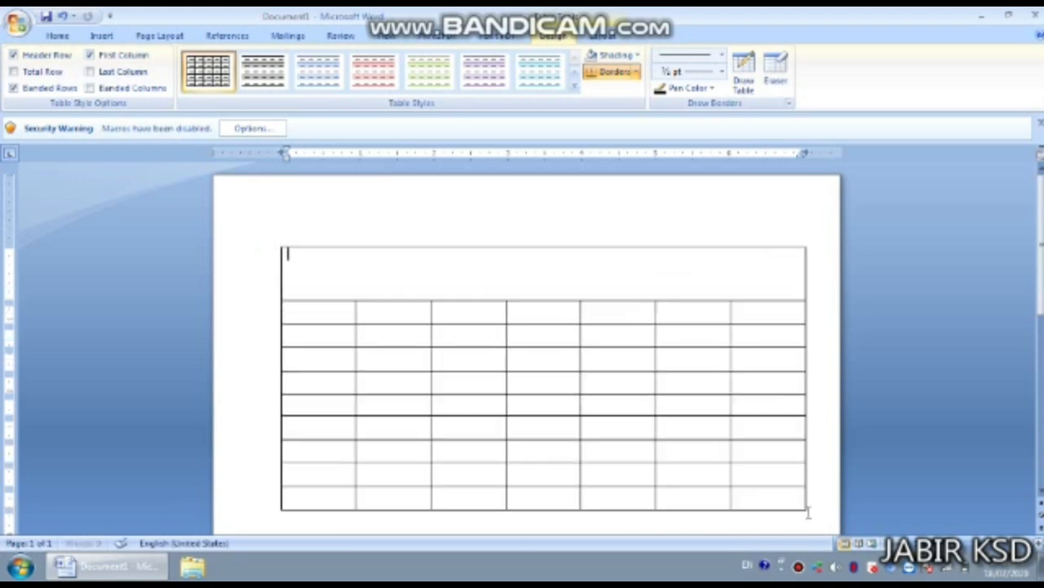
pyautogui.scroll(-2, 594, 372)
pyautogui.scroll(2, 593, 367)
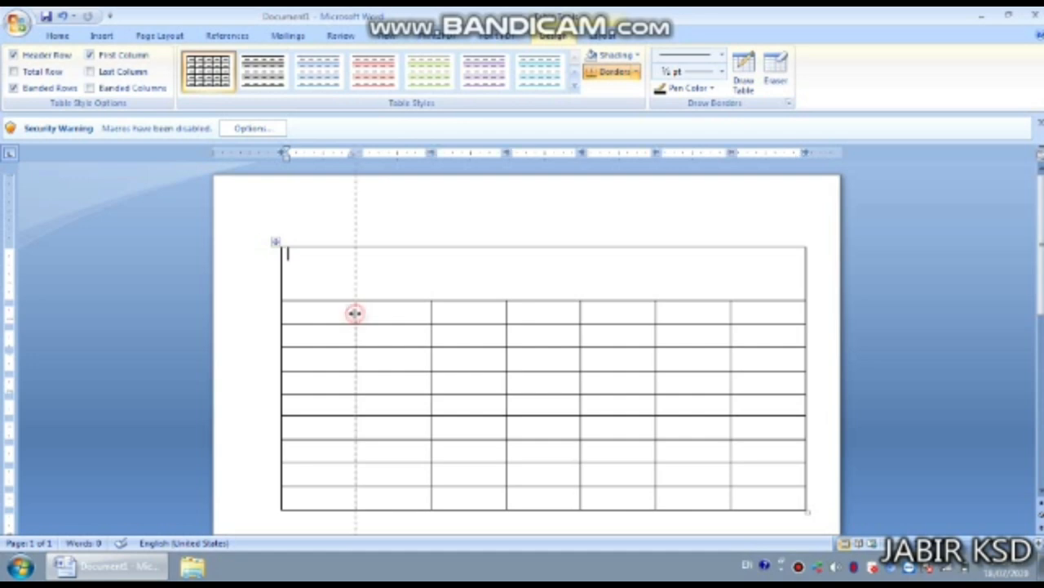
pyautogui.moveTo(354, 312); pyautogui.dragTo(323, 320)
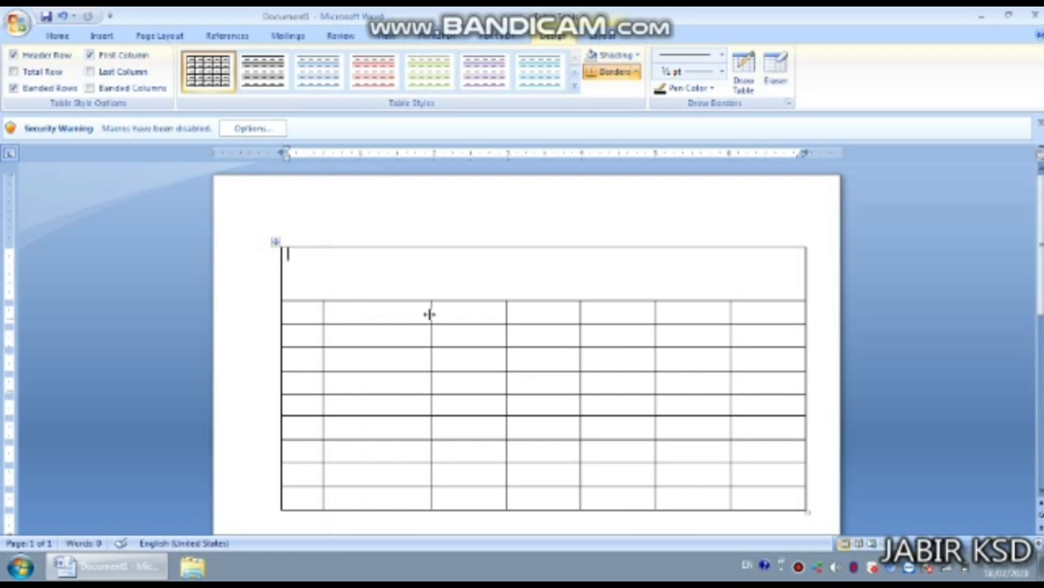
pyautogui.moveTo(430, 314); pyautogui.dragTo(468, 311)
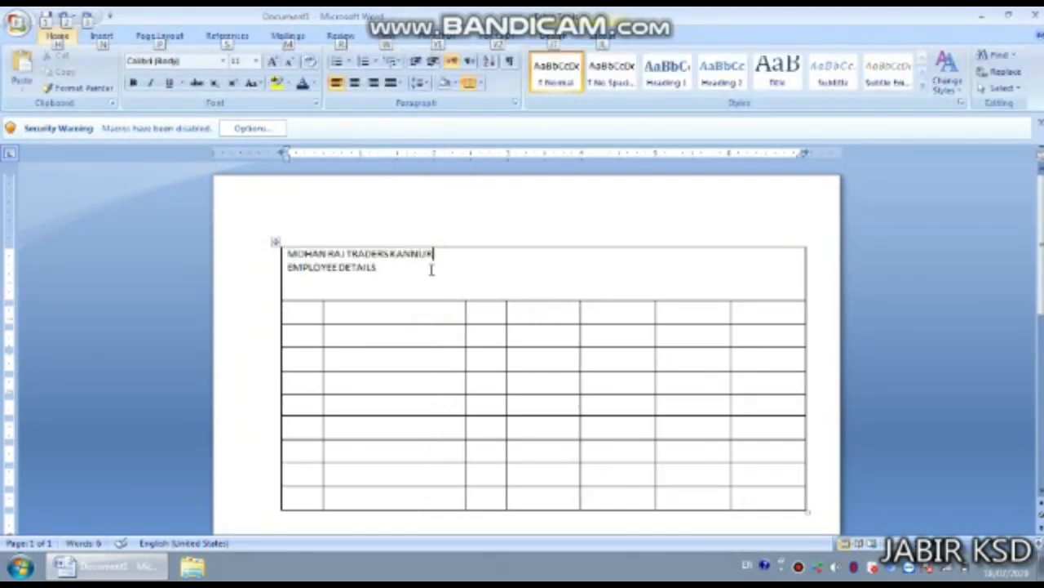
# - Set the company name heading to Arial Black, 16 pt, centred in its cell
pyautogui.press('Escape')
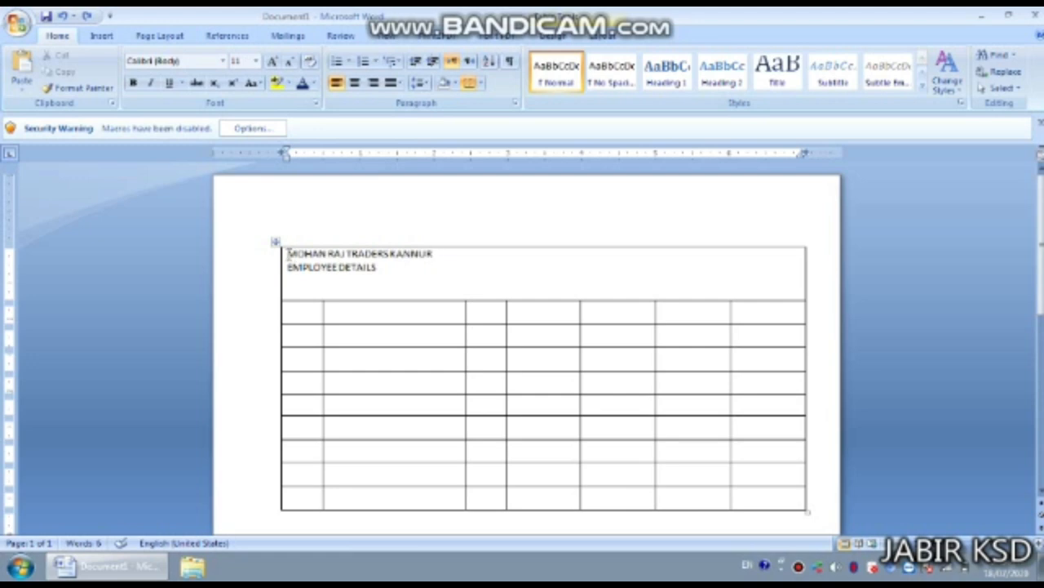
pyautogui.moveTo(284, 255); pyautogui.dragTo(438, 255)
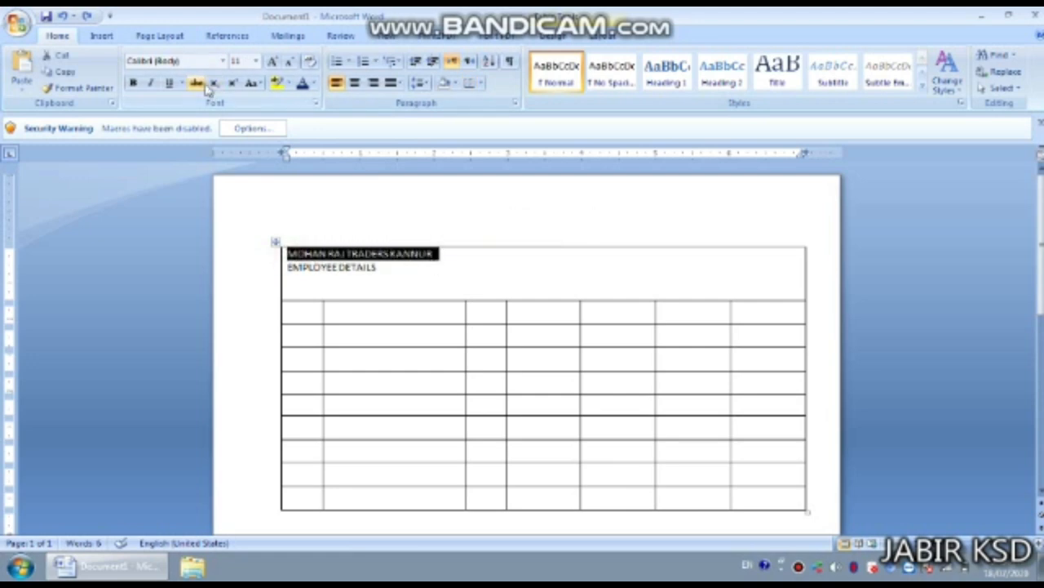
pyautogui.click(222, 61)
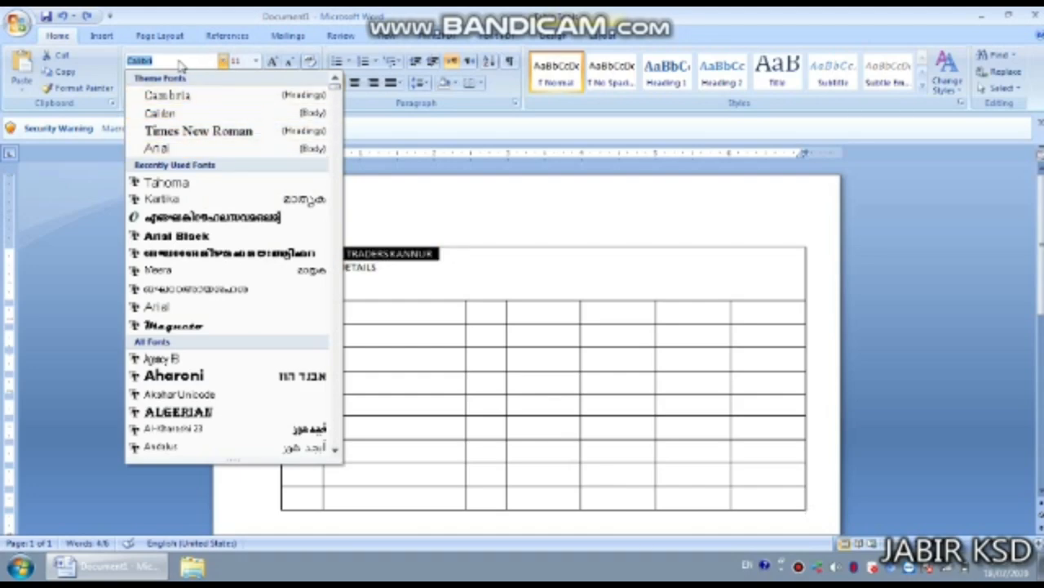
pyautogui.write('Arial')
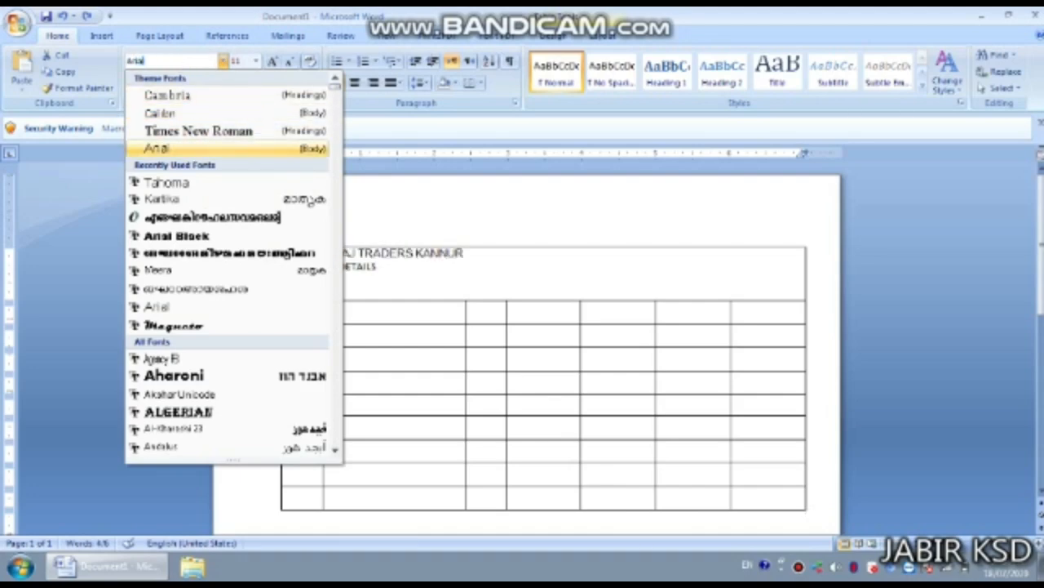
pyautogui.write(' Black')
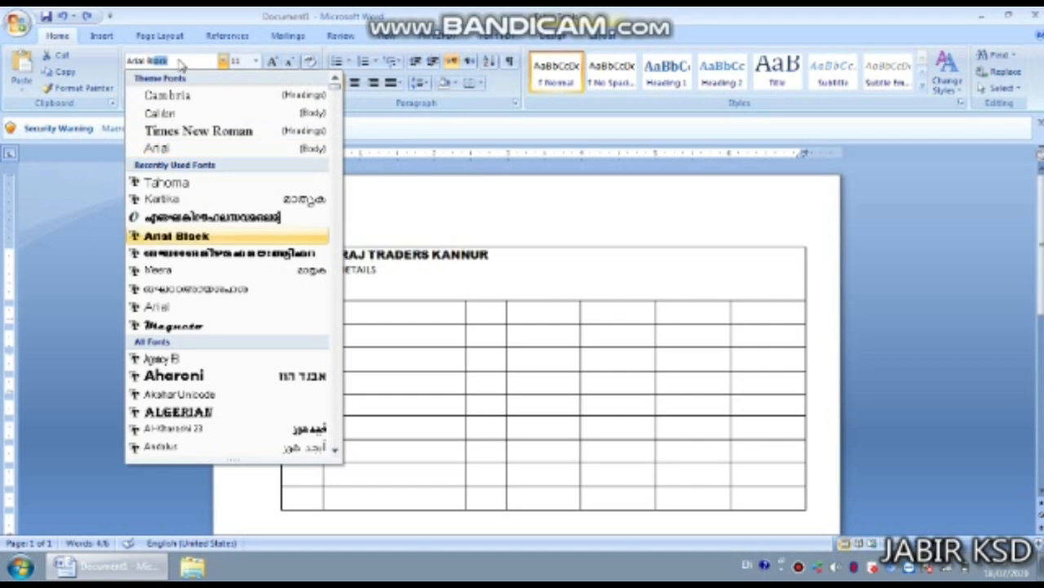
pyautogui.press('Return')
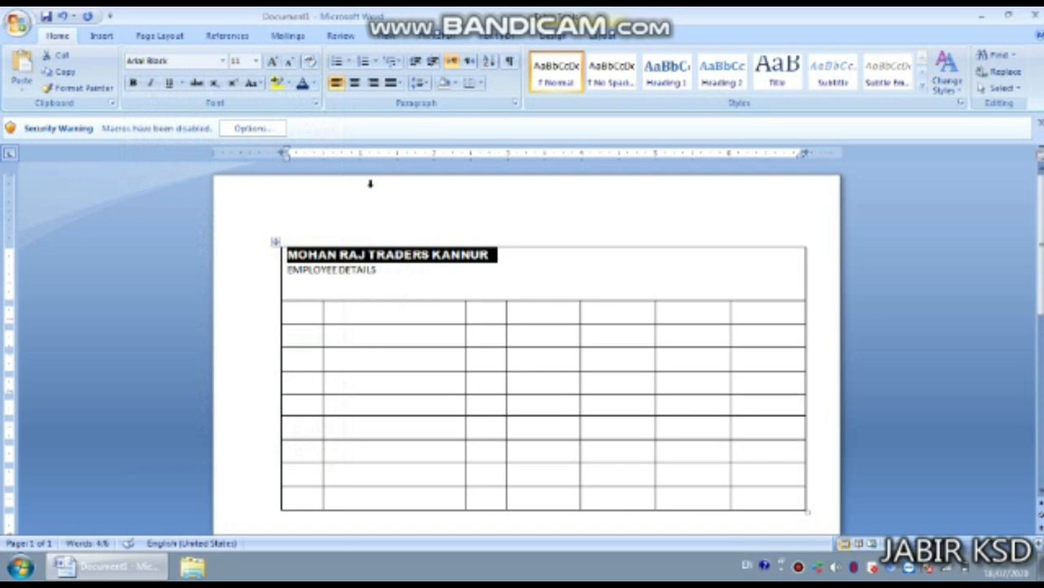
pyautogui.click(255, 61)
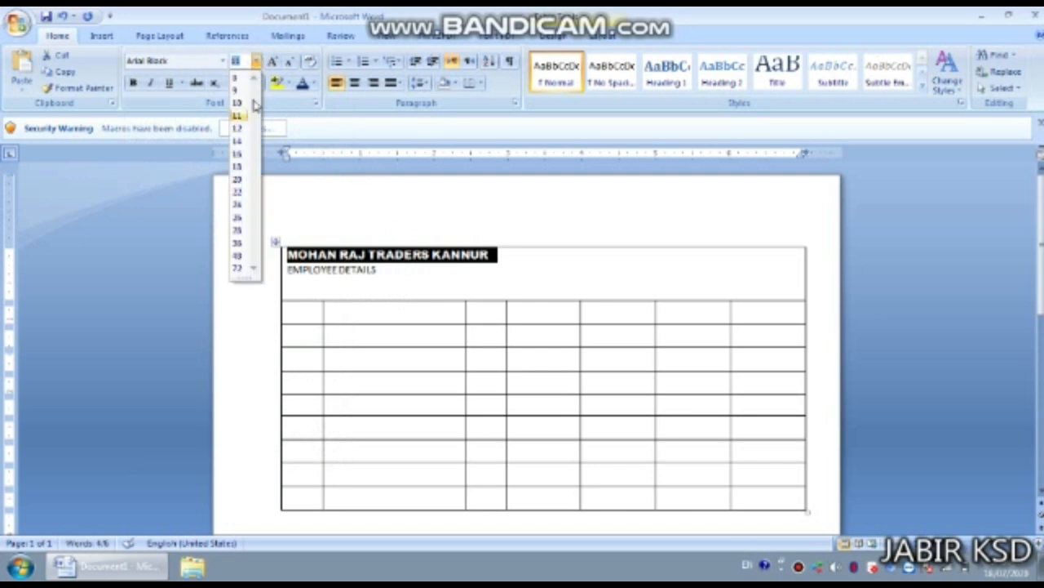
pyautogui.click(236, 153)
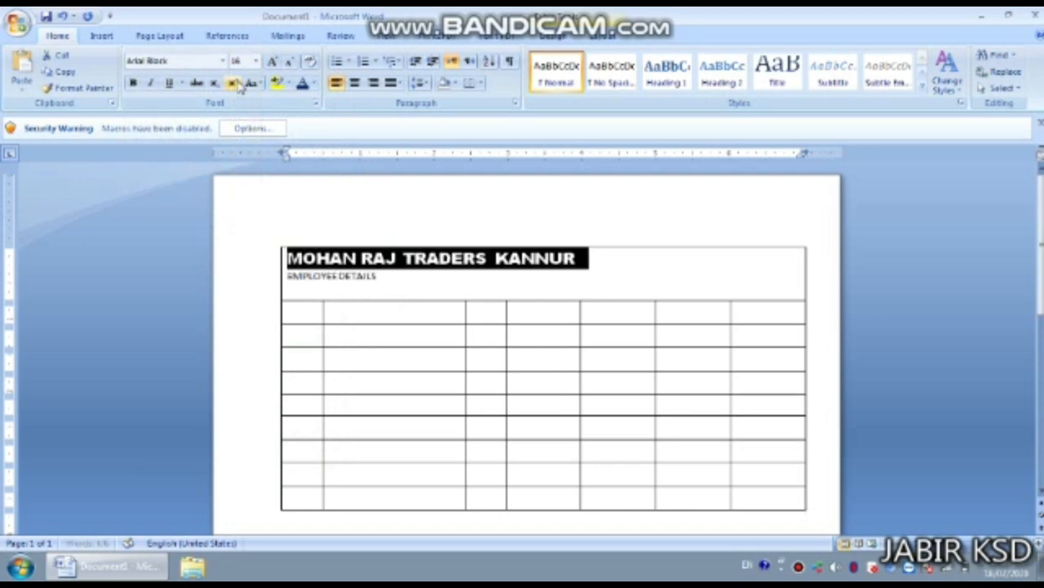
pyautogui.click(355, 85)
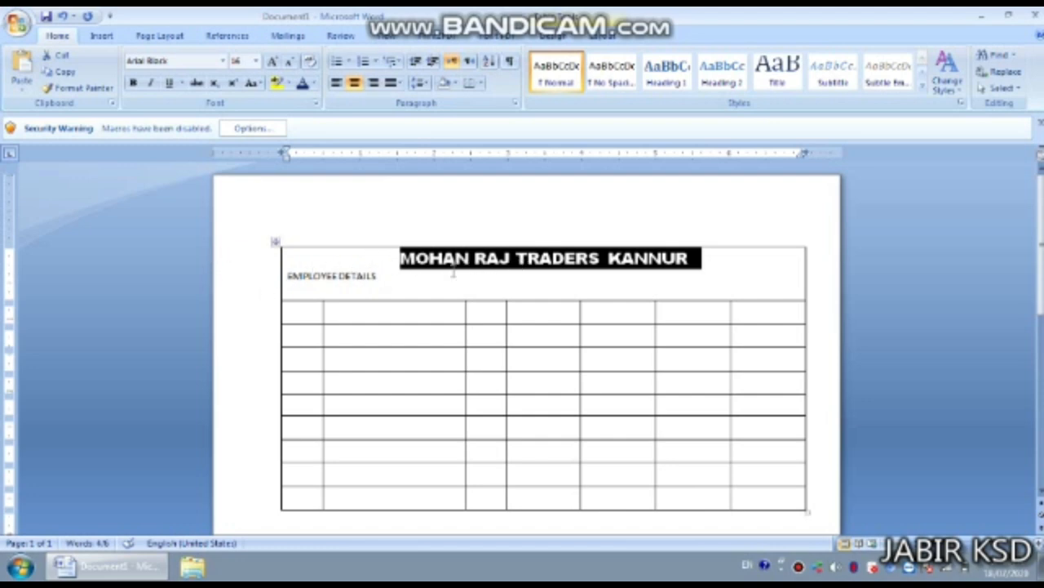
# - Format the EMPLOYEE DETAILS line as Times New Roman, bold, 16 pt, centred
pyautogui.click(284, 278)
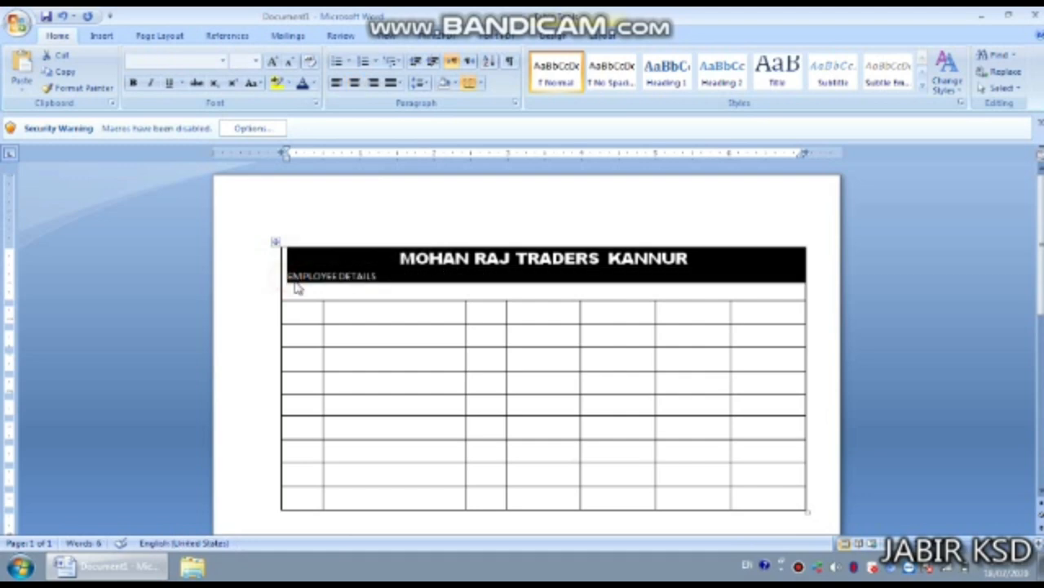
pyautogui.click(300, 277)
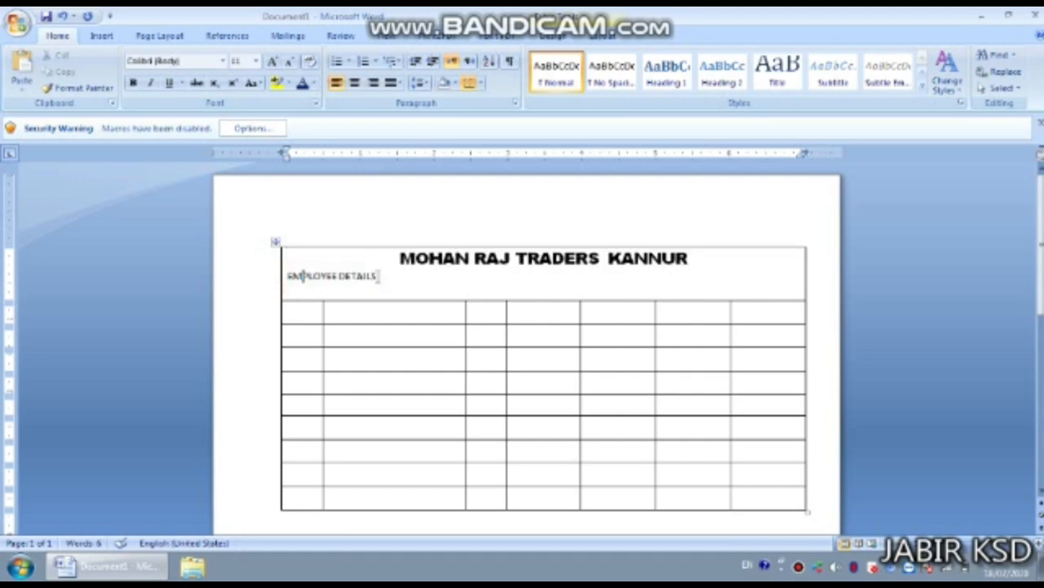
pyautogui.tripleClick(302, 276)
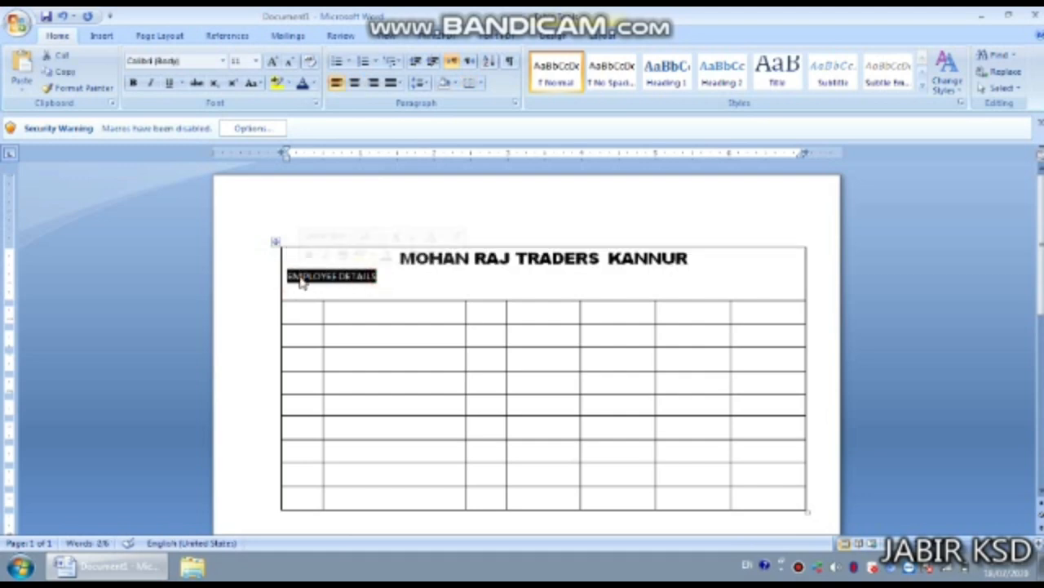
pyautogui.click(223, 60)
pyautogui.click(205, 130)
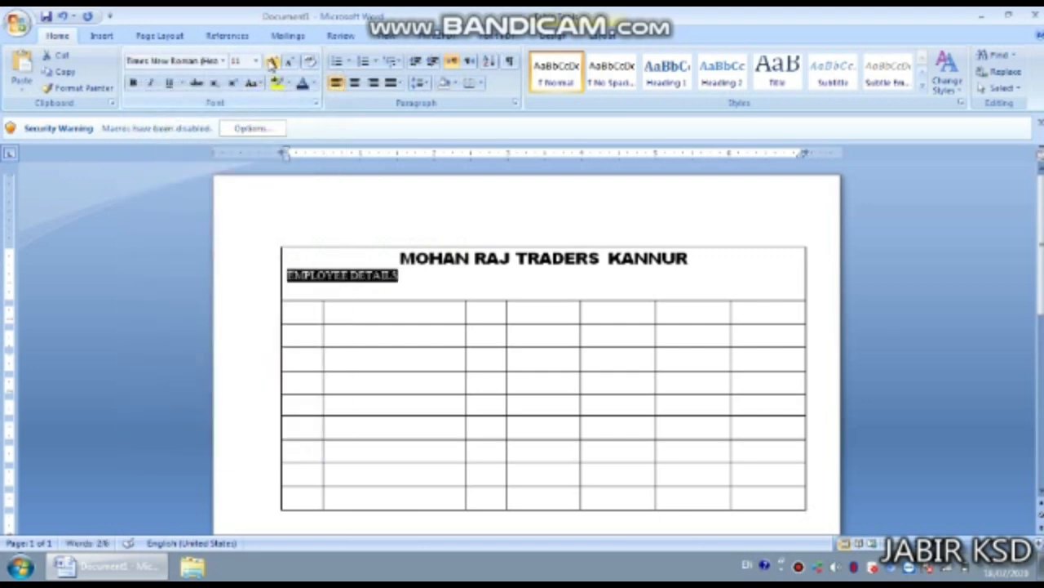
pyautogui.click(133, 84)
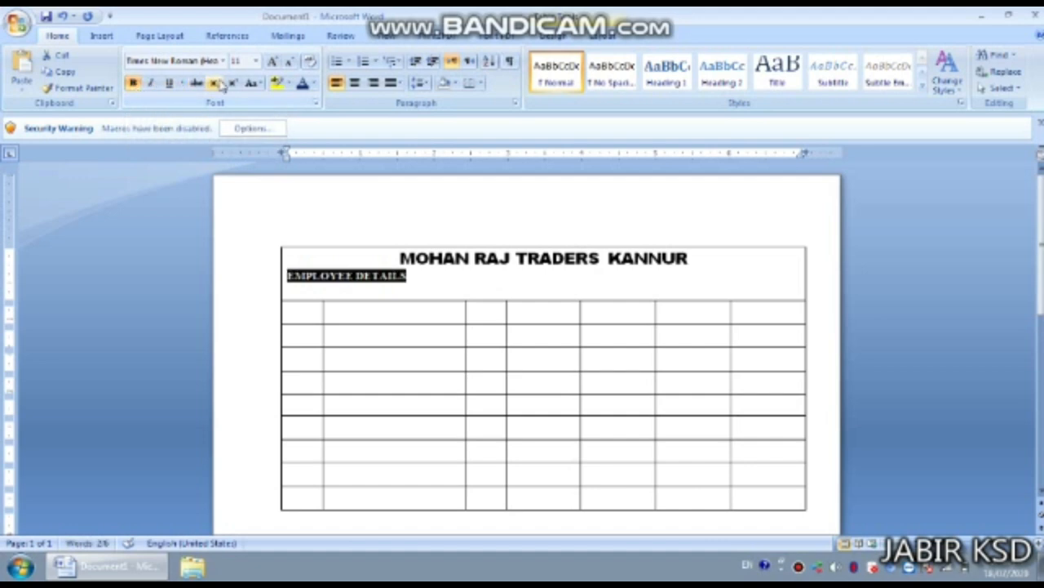
pyautogui.click(255, 61)
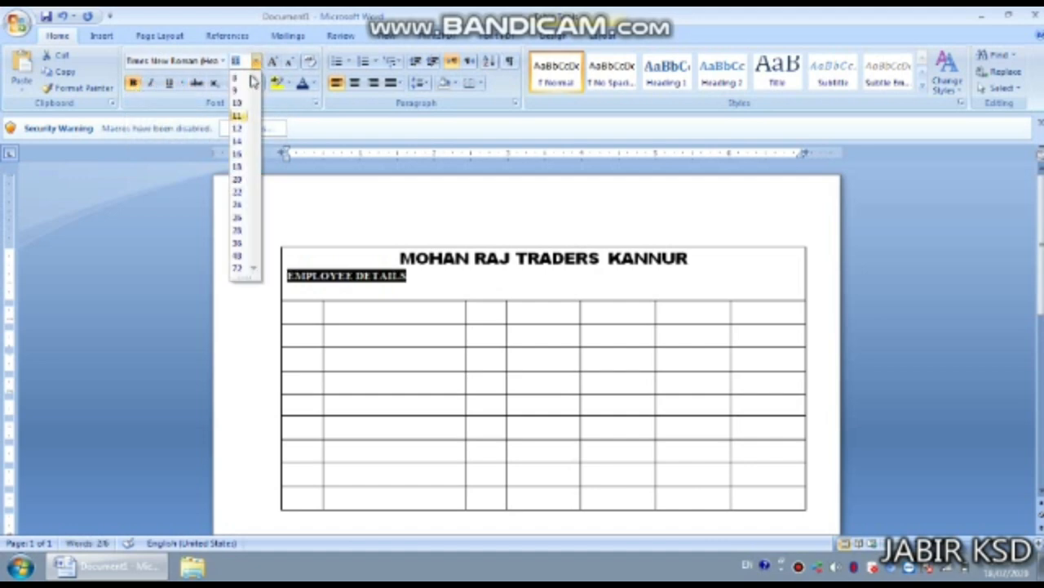
pyautogui.click(238, 154)
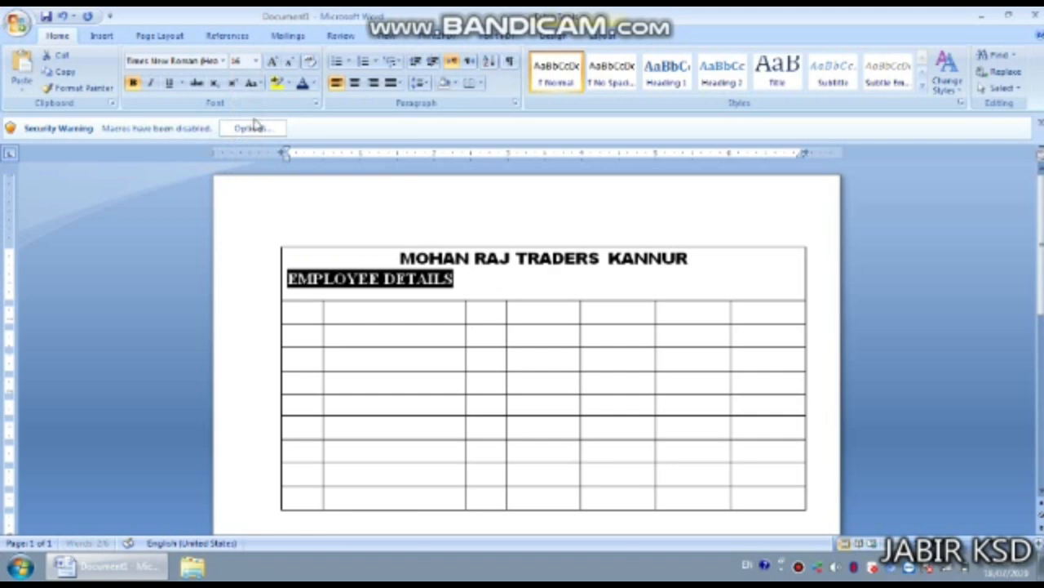
pyautogui.click(354, 82)
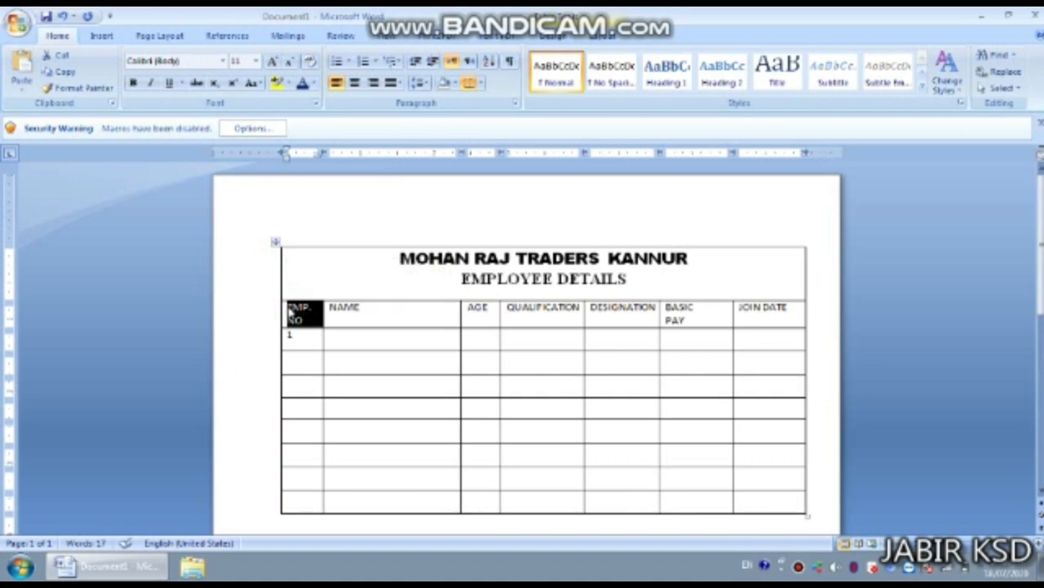
# - Select the header row of column labels, EMP. NO through JOIN DATE, for font formatting
pyautogui.click(267, 314)
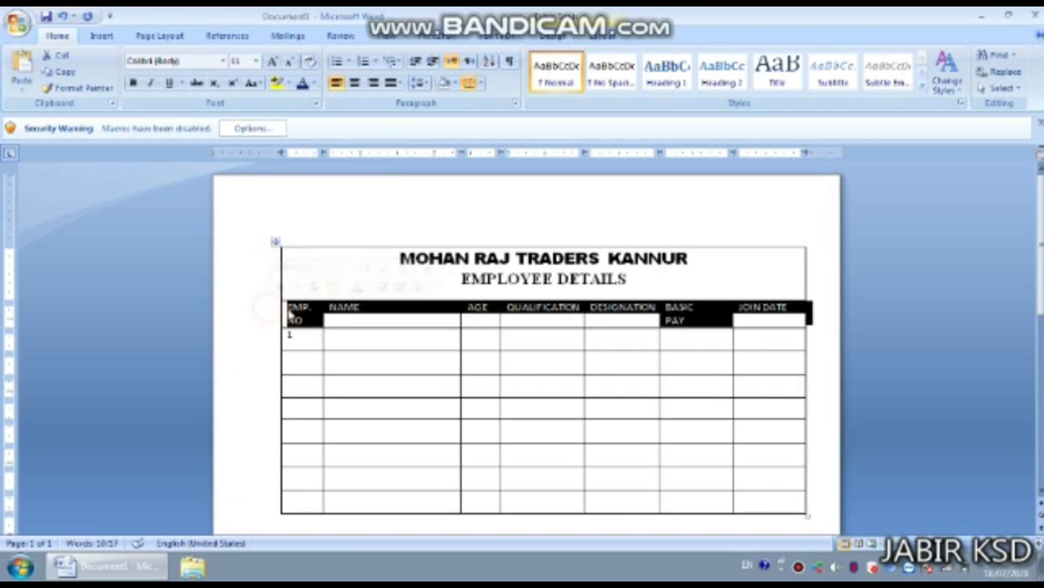
pyautogui.click(234, 313)
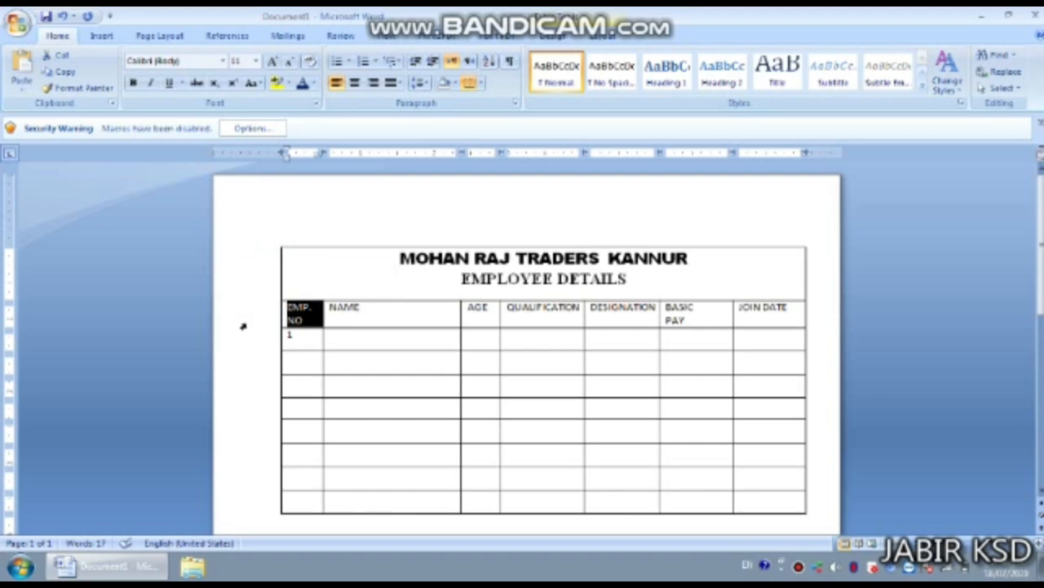
pyautogui.click(245, 324)
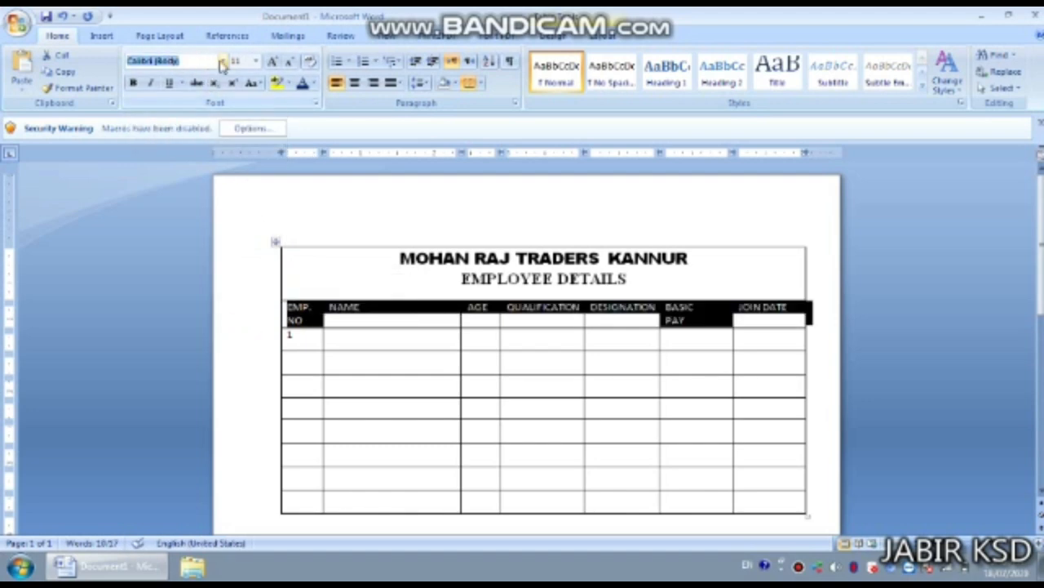
pyautogui.click(222, 62)
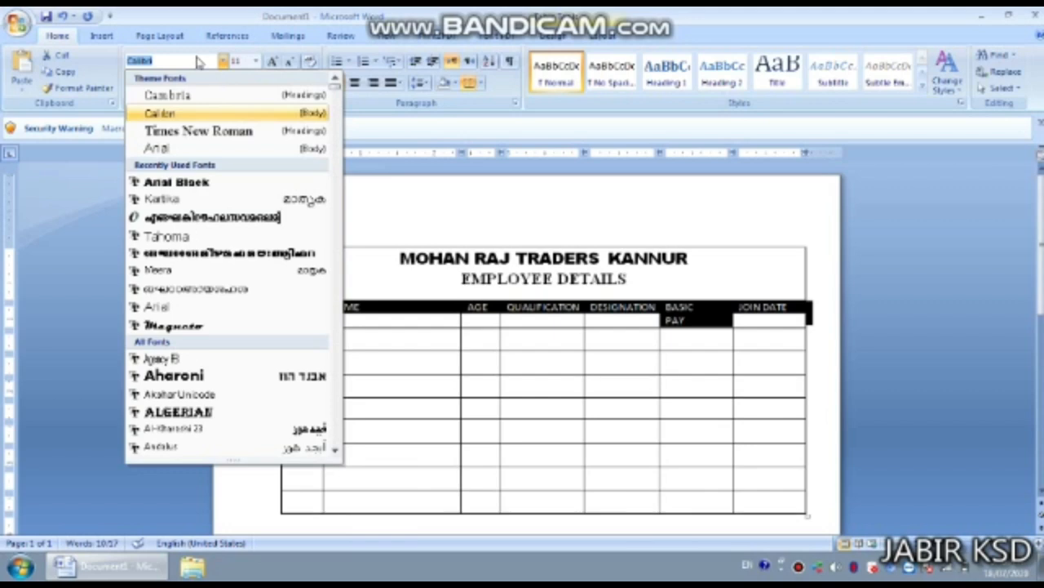
# - Make the header labels bold Arial Black at 10 pt, centred in each cell
pyautogui.write('Arial Black')
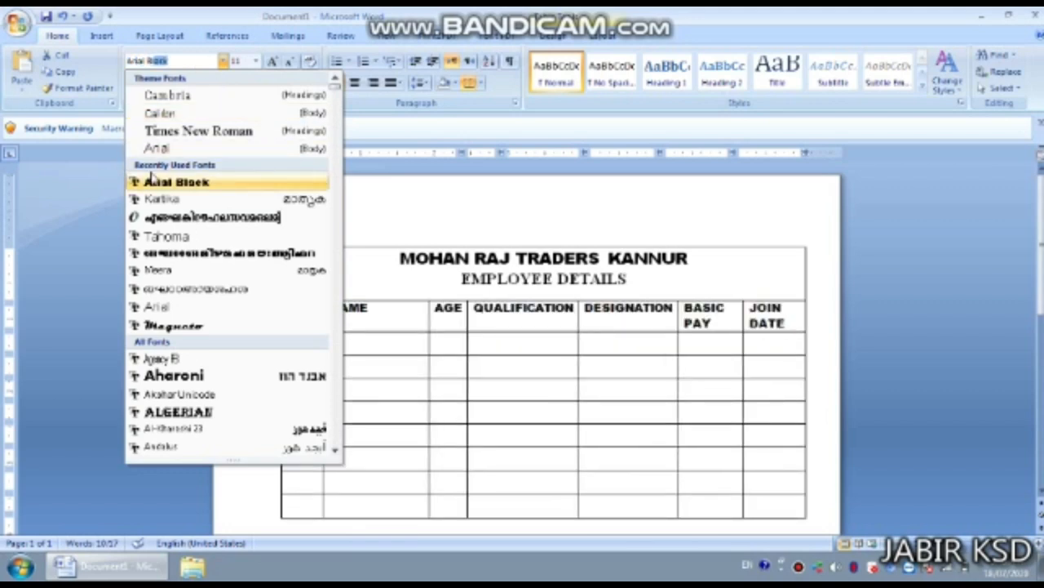
pyautogui.click(181, 183)
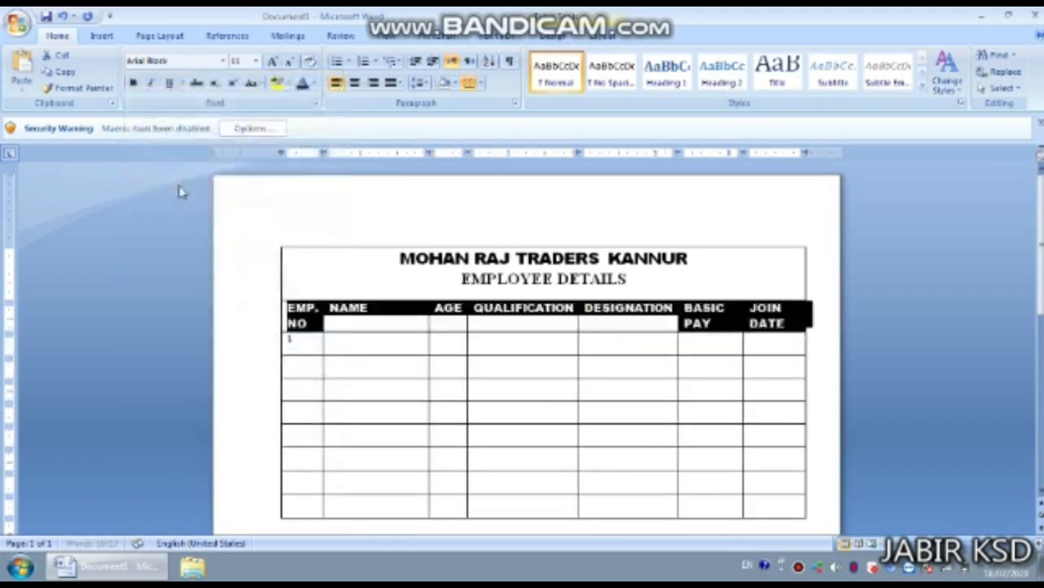
pyautogui.click(393, 330)
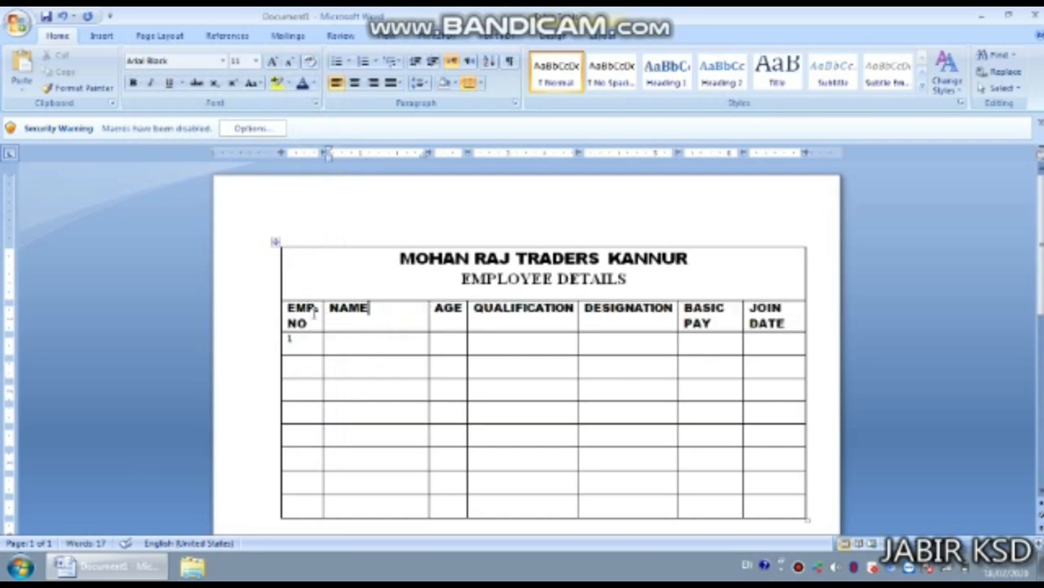
pyautogui.moveTo(292, 308); pyautogui.dragTo(755, 309)
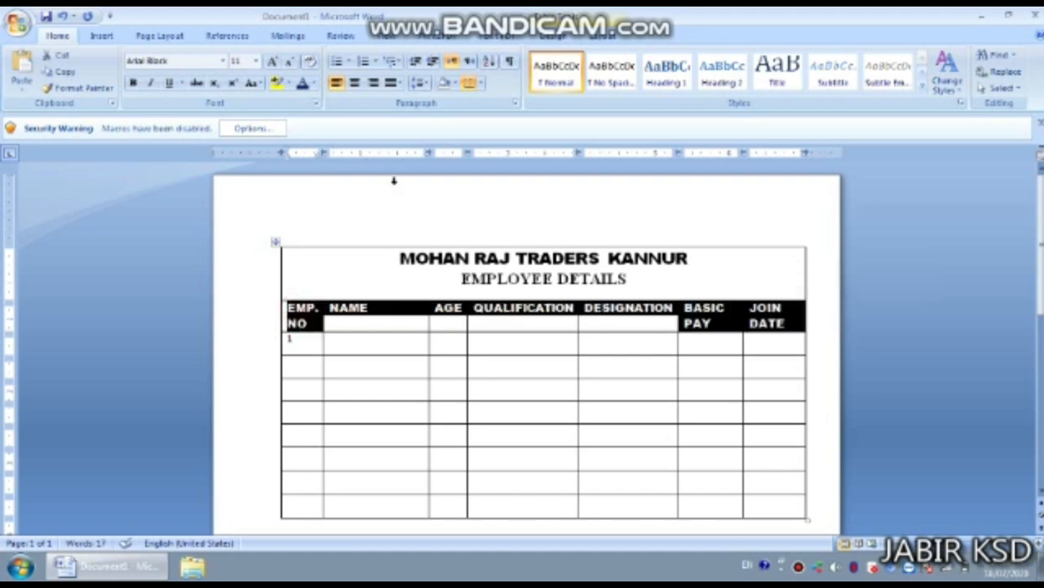
pyautogui.click(256, 61)
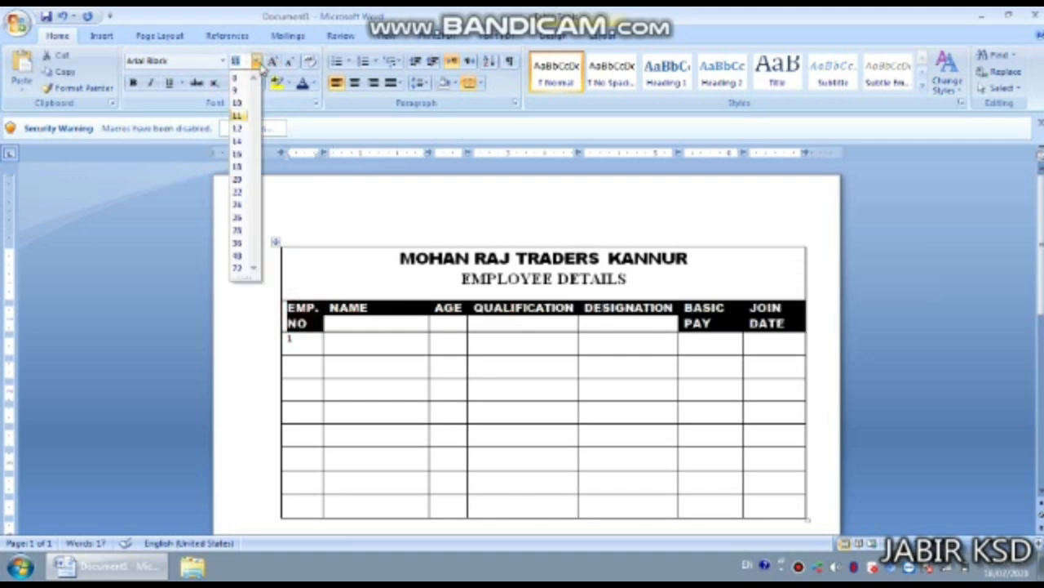
pyautogui.click(237, 104)
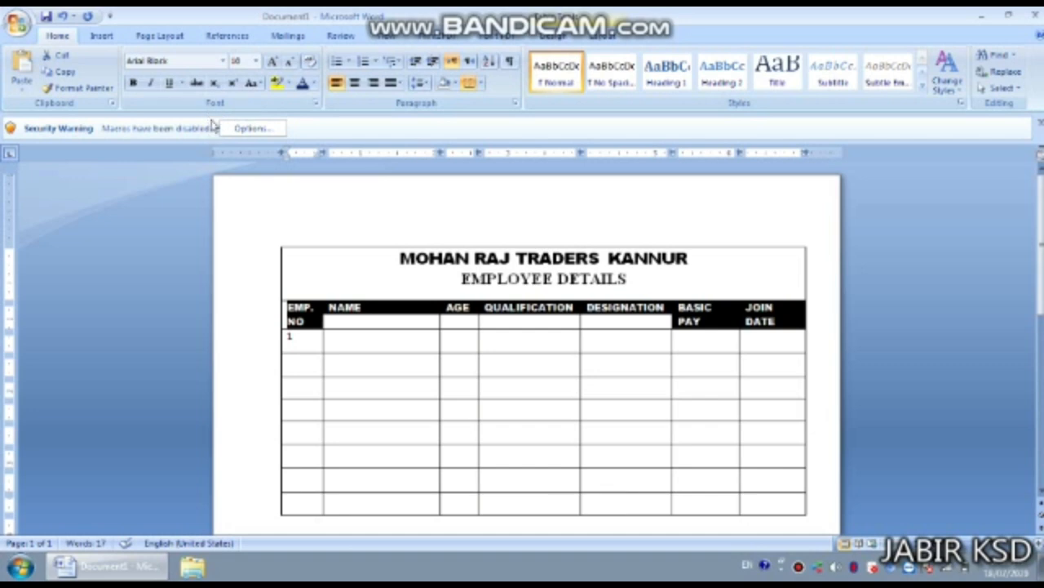
pyautogui.click(354, 84)
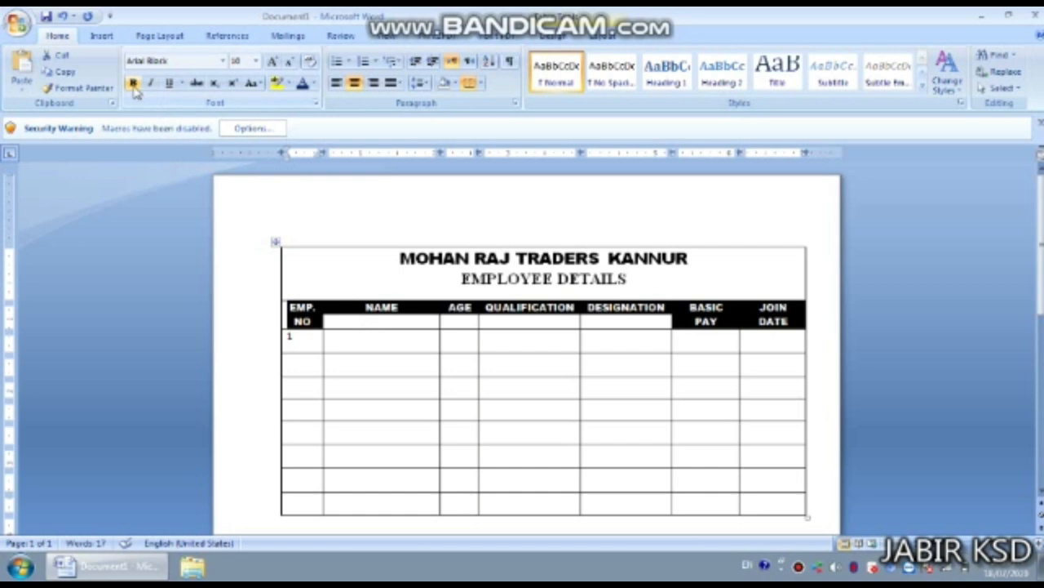
pyautogui.click(133, 84)
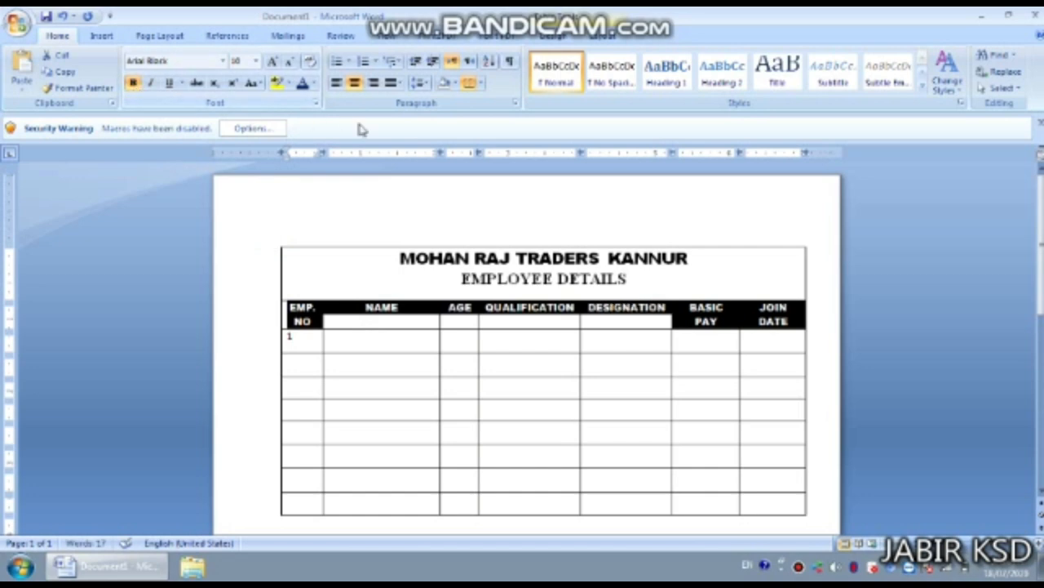
# - Enter the first employee's name in row 1's NAME cell and adjust the NAME column width
pyautogui.click(539, 334)
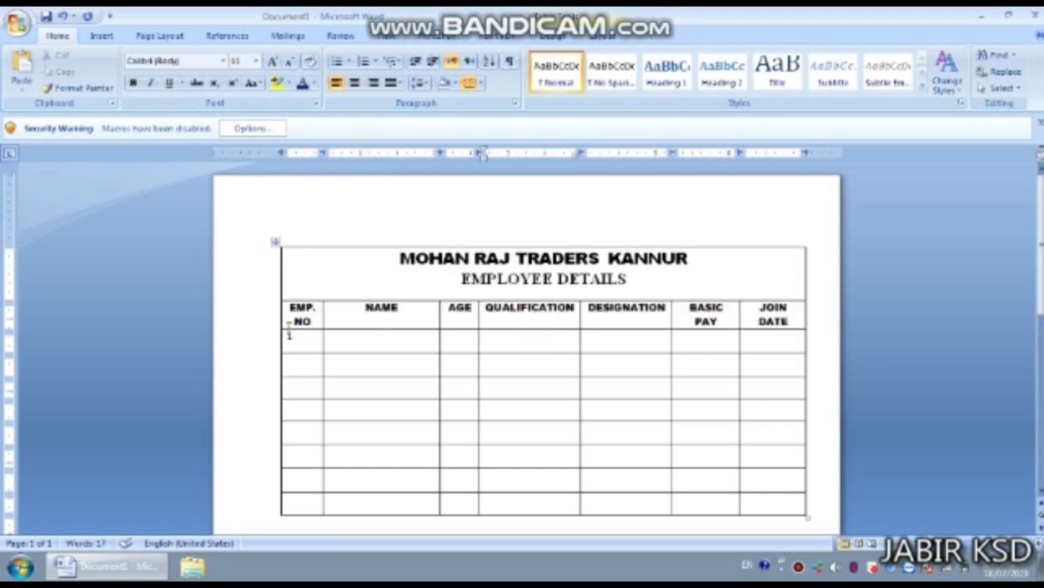
pyautogui.click(344, 341)
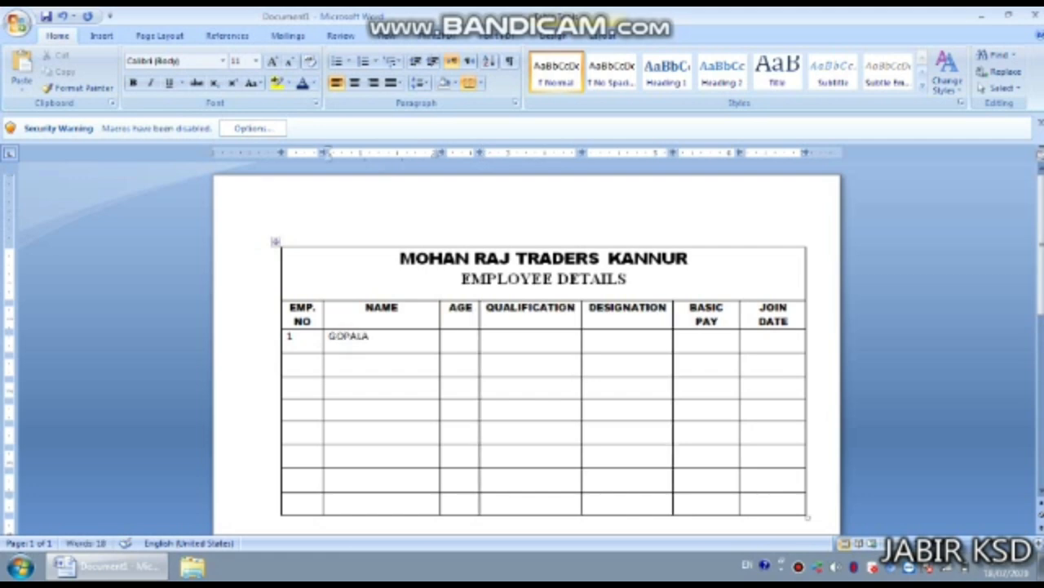
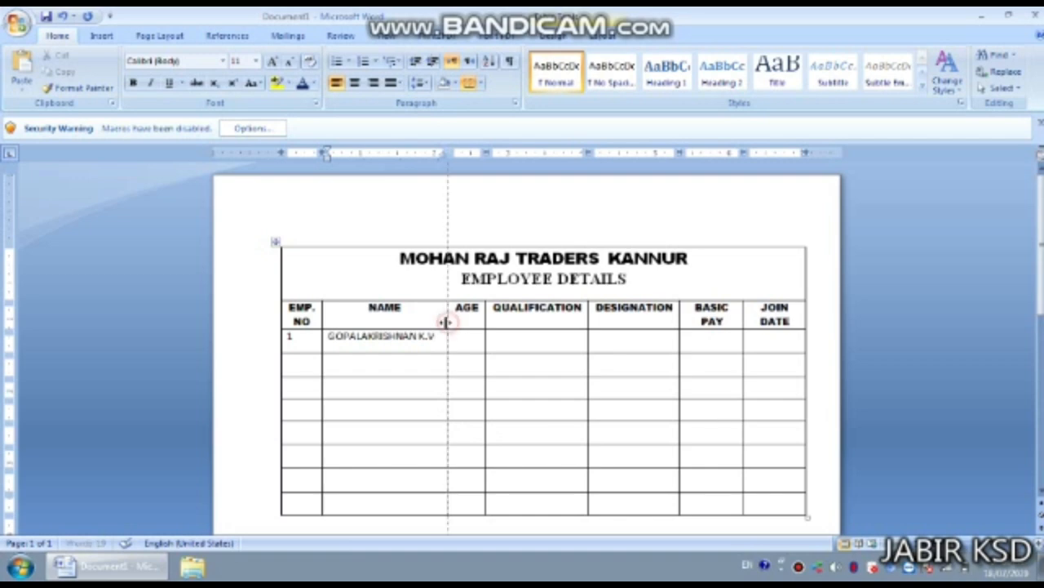
pyautogui.moveTo(448, 327); pyautogui.dragTo(447, 328)
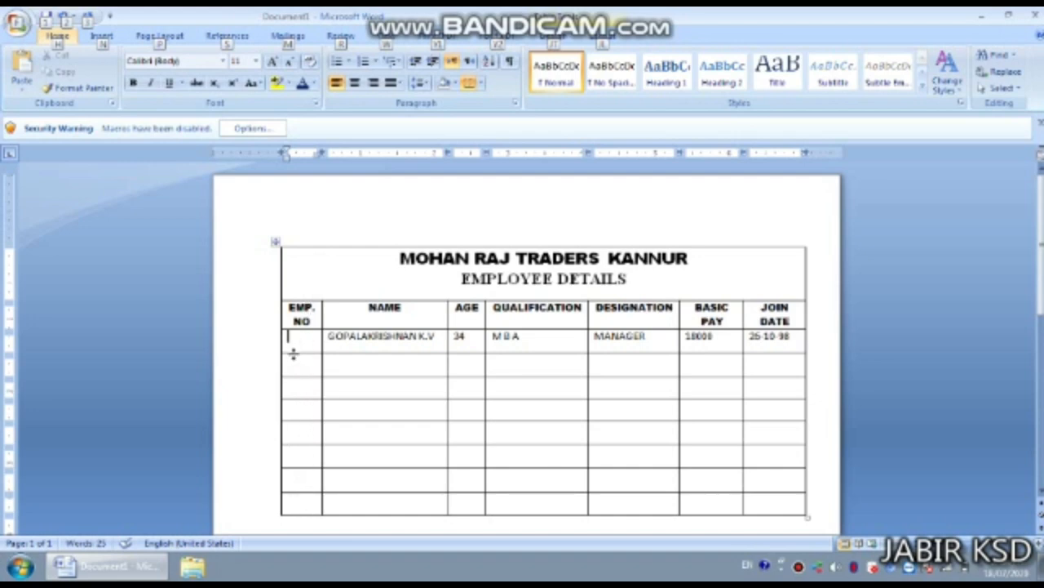
# - Apply 1. 2. 3. numbering to the EMP NO cells of rows 1 to 8
pyautogui.press('Escape')
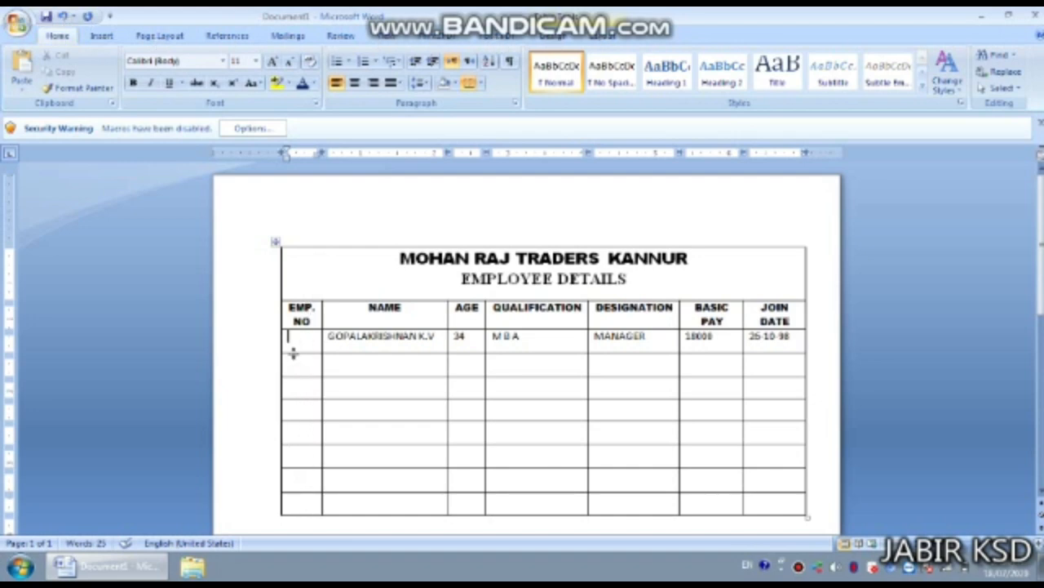
pyautogui.moveTo(296, 340); pyautogui.dragTo(316, 500)
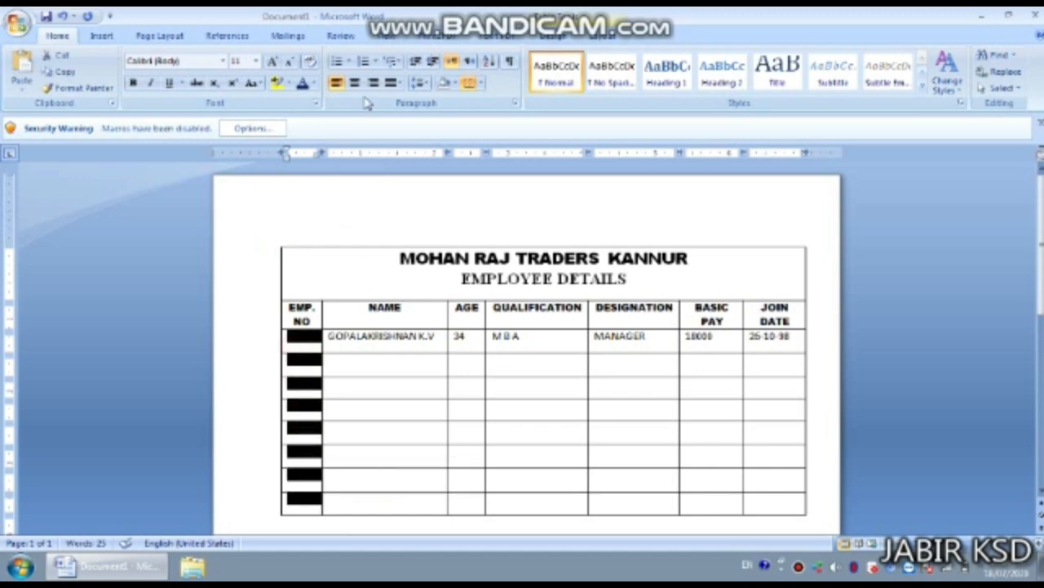
pyautogui.click(376, 65)
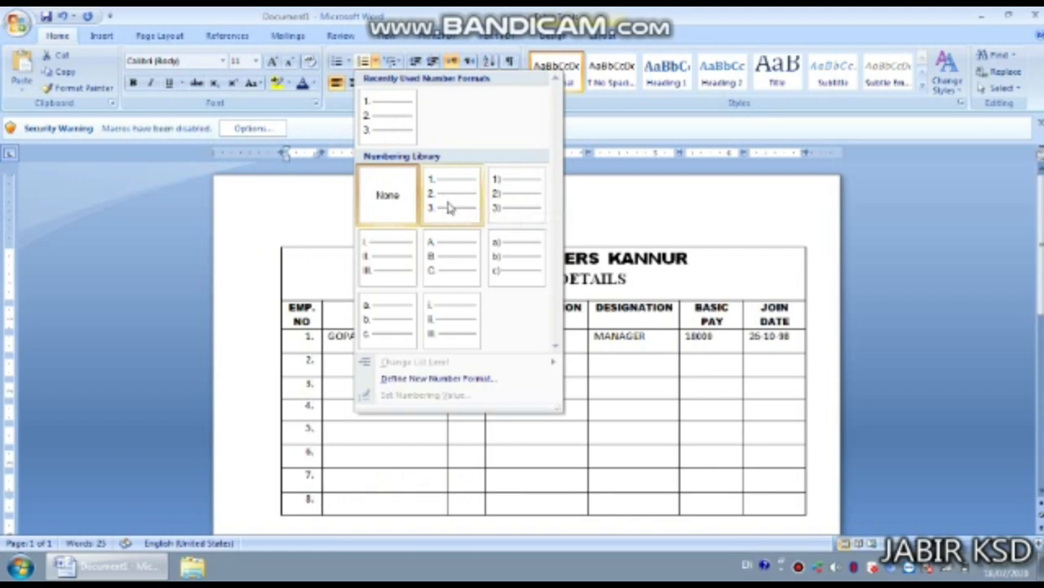
pyautogui.click(449, 208)
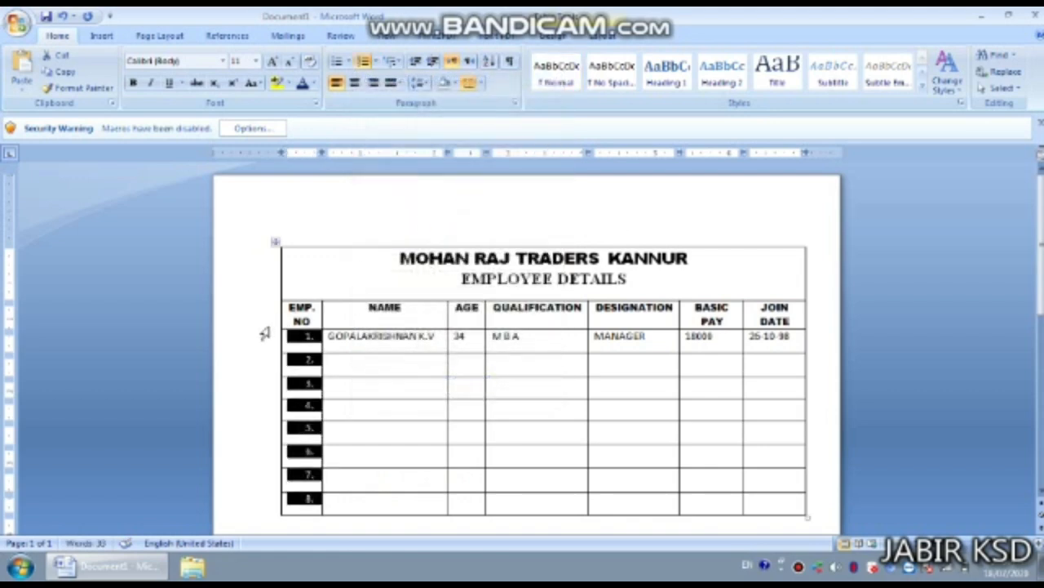
pyautogui.click(265, 327)
pyautogui.click(299, 341)
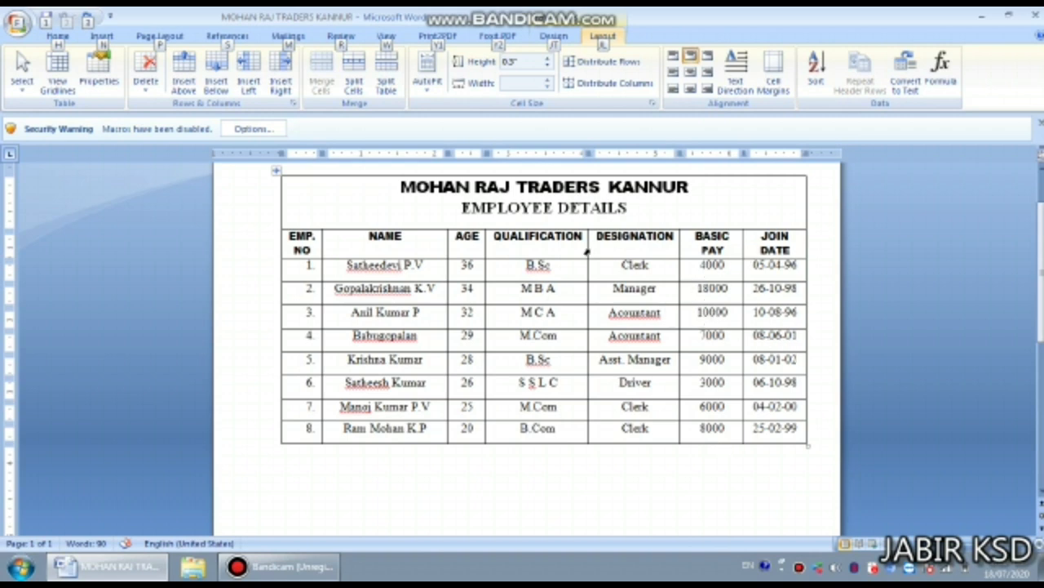
# - Insert a new row below row 8 of the table
pyautogui.press('alt')
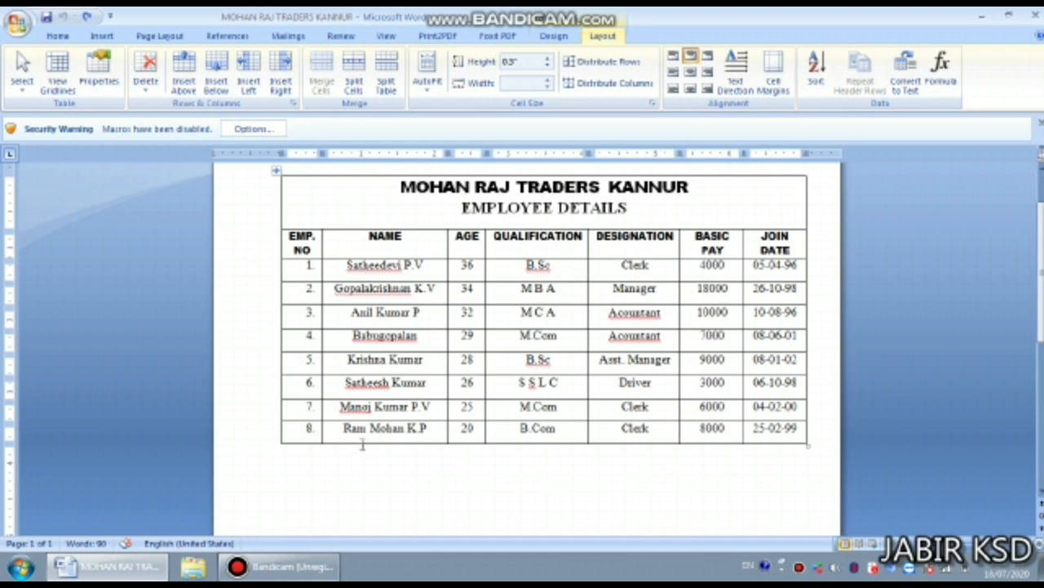
pyautogui.rightClick(295, 434)
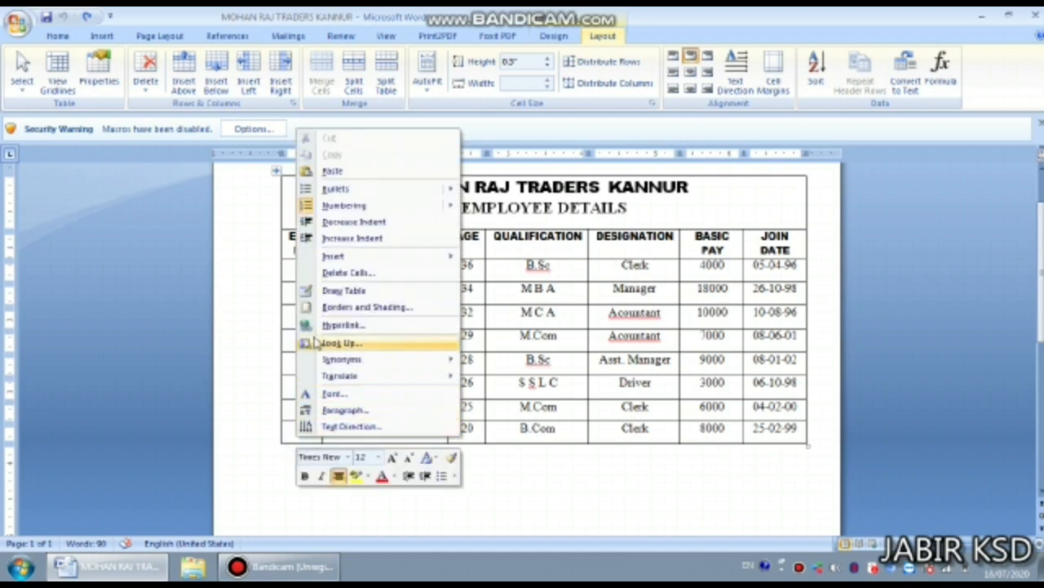
pyautogui.moveTo(331, 259)
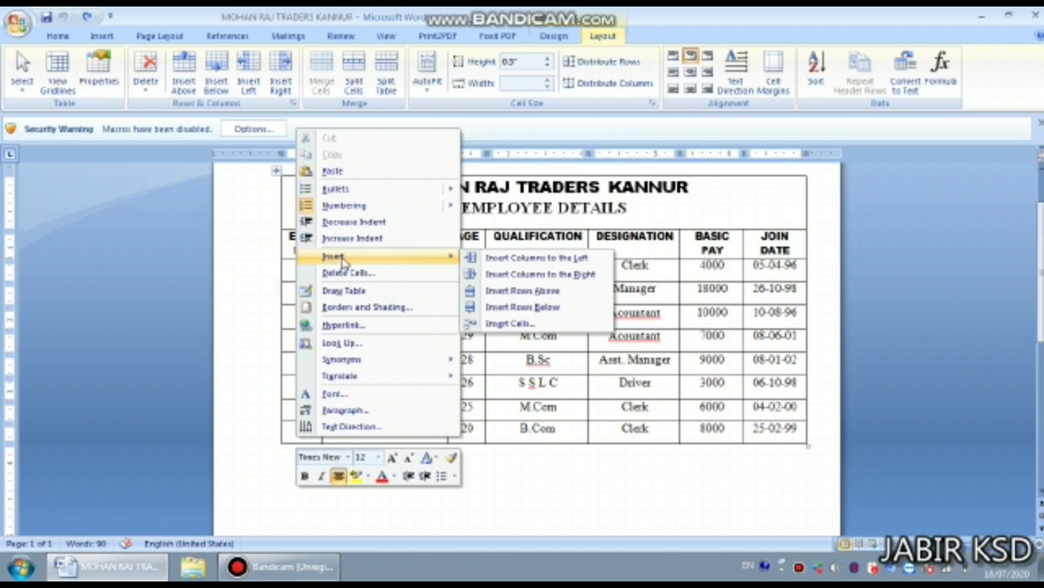
pyautogui.click(527, 308)
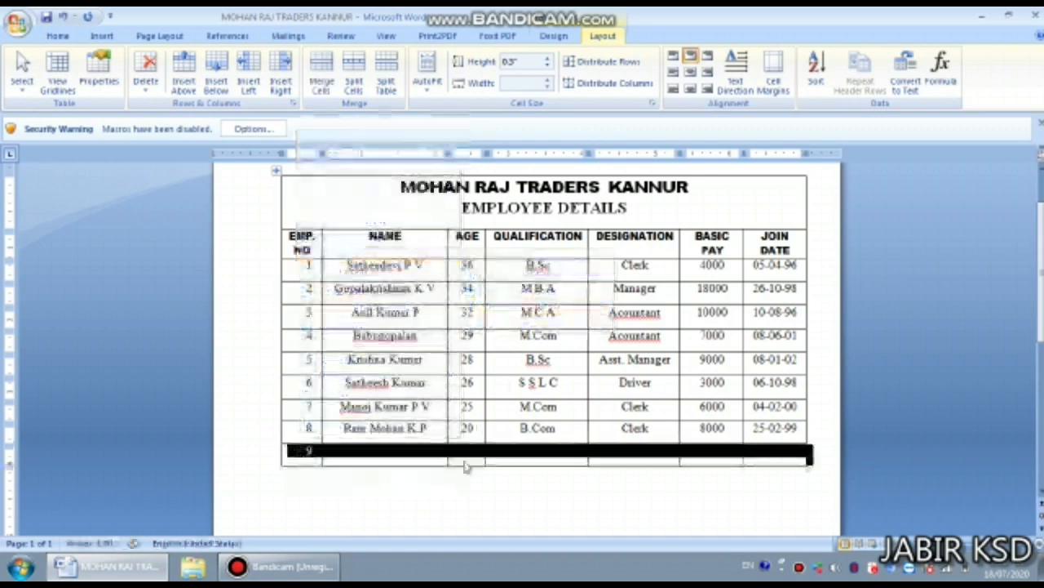
pyautogui.click(375, 461)
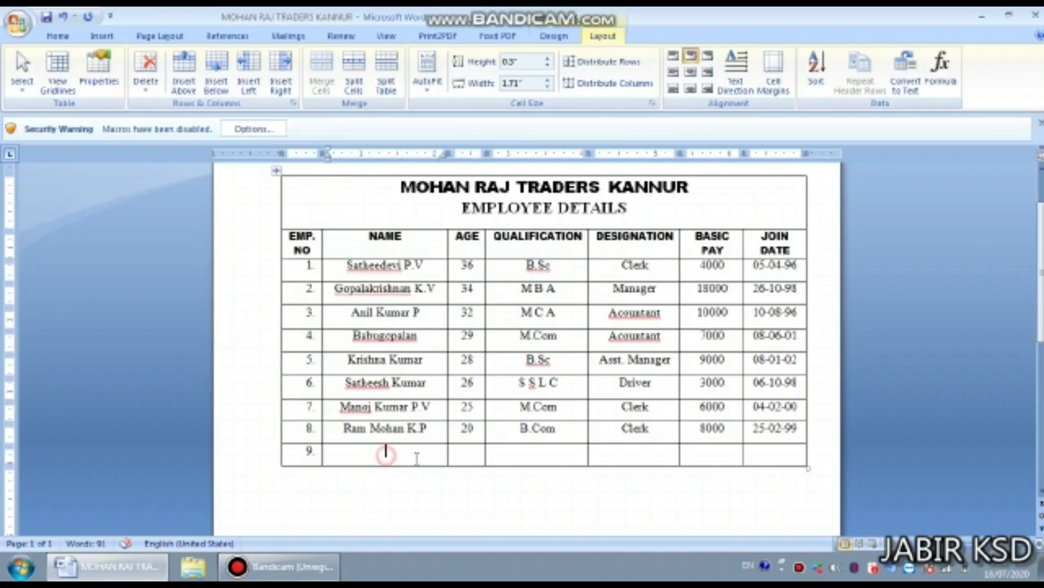
# - Merge the new row's NAME-to-DESIGNATION cells and enter a right-aligned TOTAL label
pyautogui.moveTo(384, 453); pyautogui.dragTo(617, 461)
pyautogui.rightClick(616, 461)
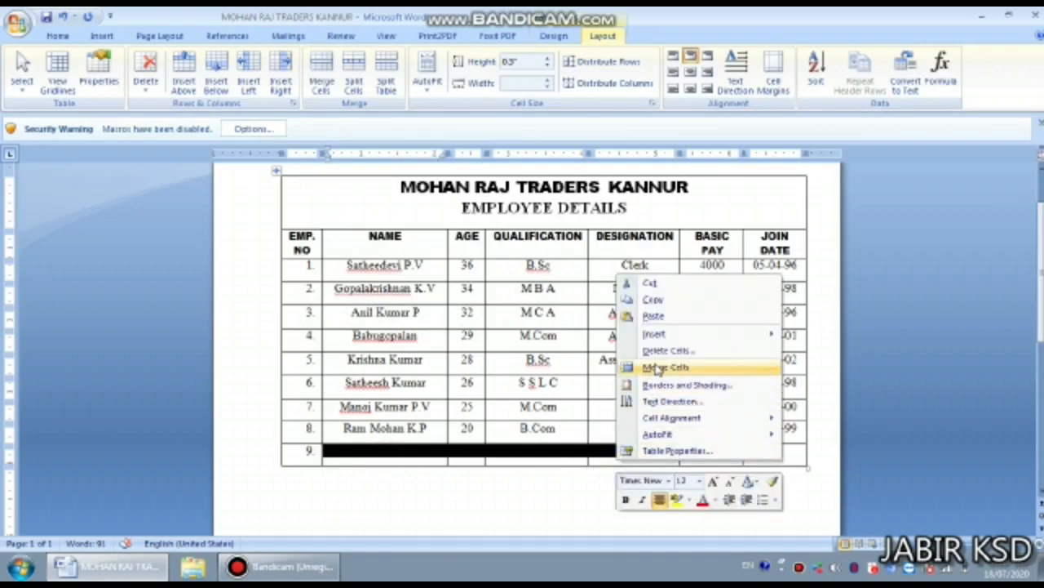
pyautogui.click(657, 365)
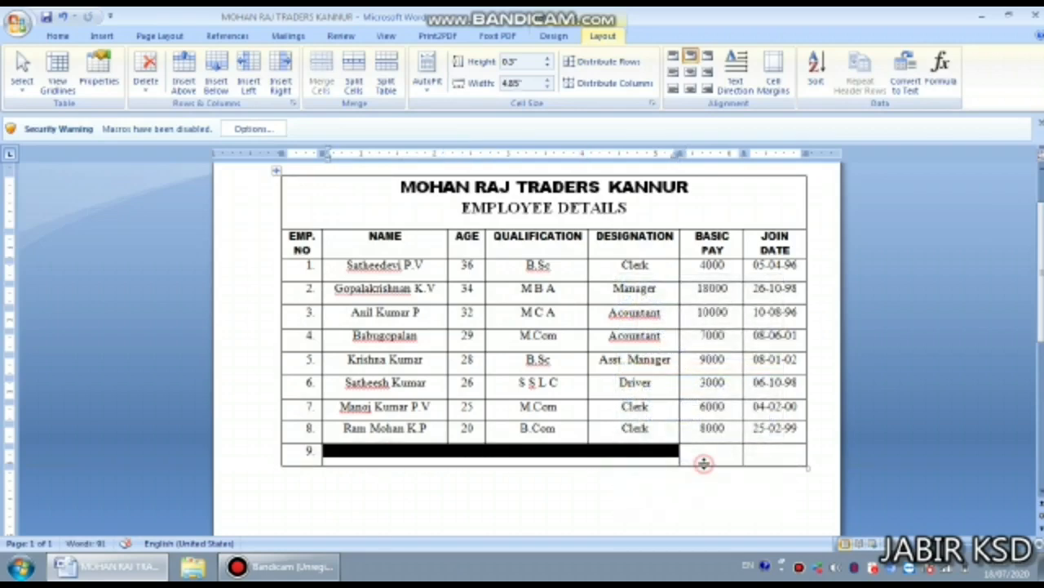
pyautogui.click(698, 452)
pyautogui.click(636, 454)
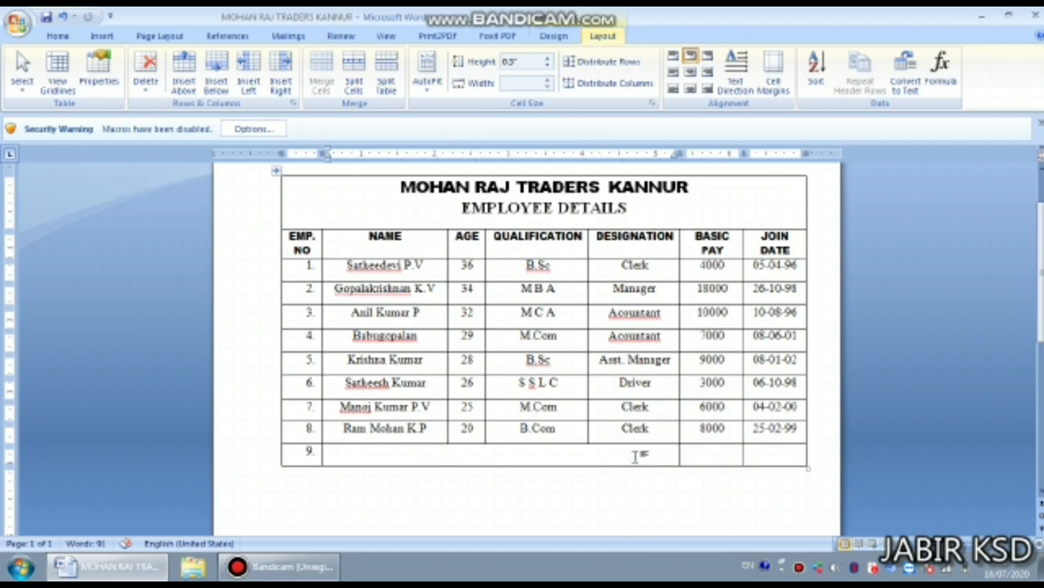
pyautogui.write('TOTAL')
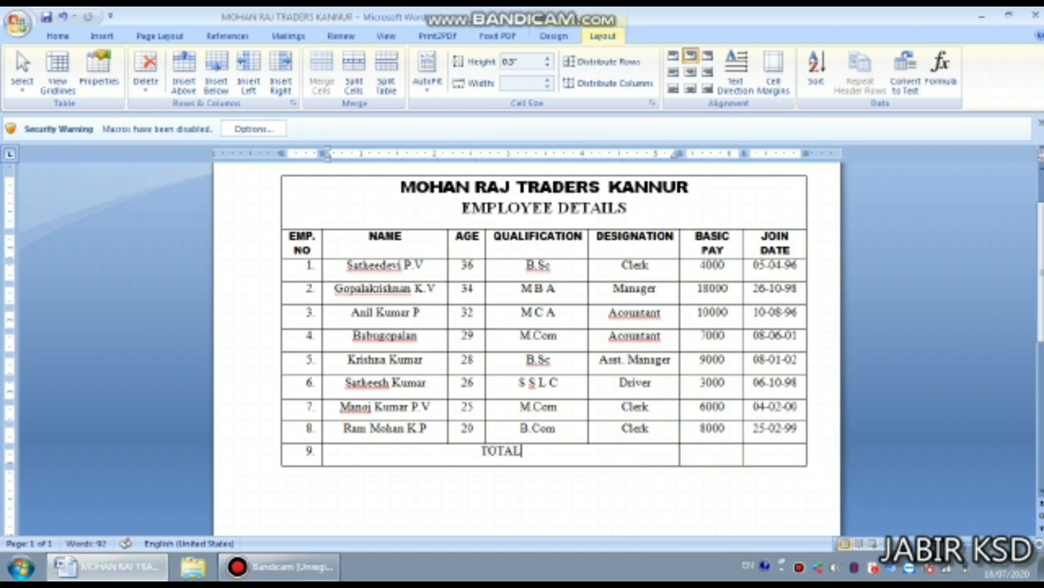
pyautogui.hotkey('ctrl', 'r')
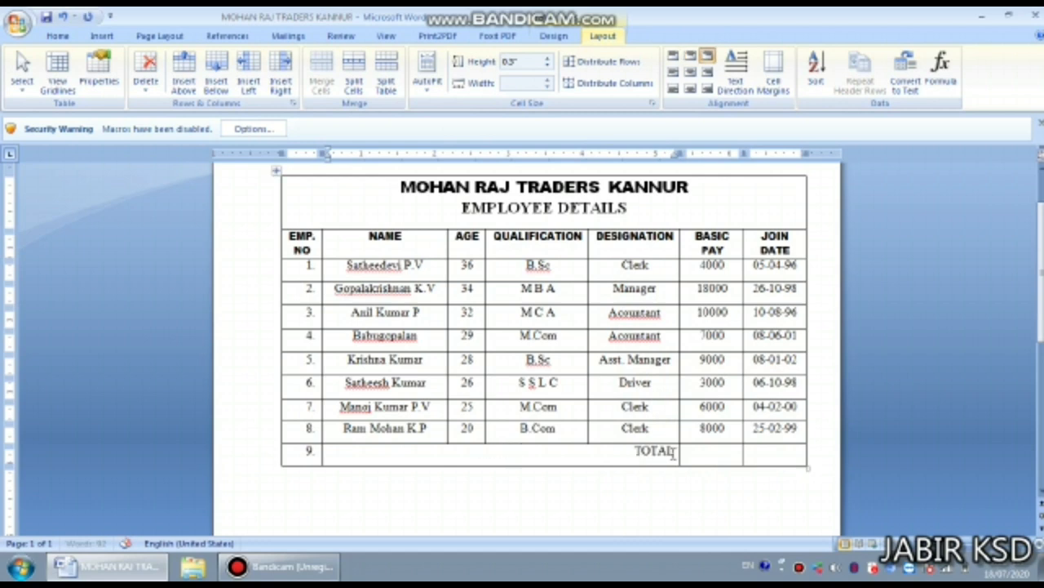
pyautogui.click(702, 455)
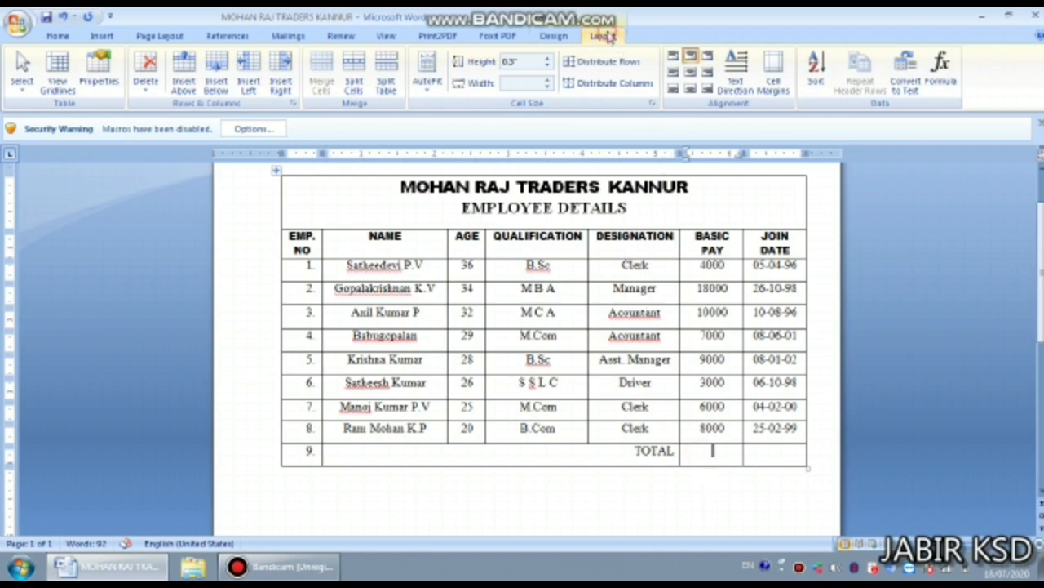
# - Insert a =SUM(ABOVE) formula in the BASIC PAY total cell, giving 65000
pyautogui.click(945, 70)
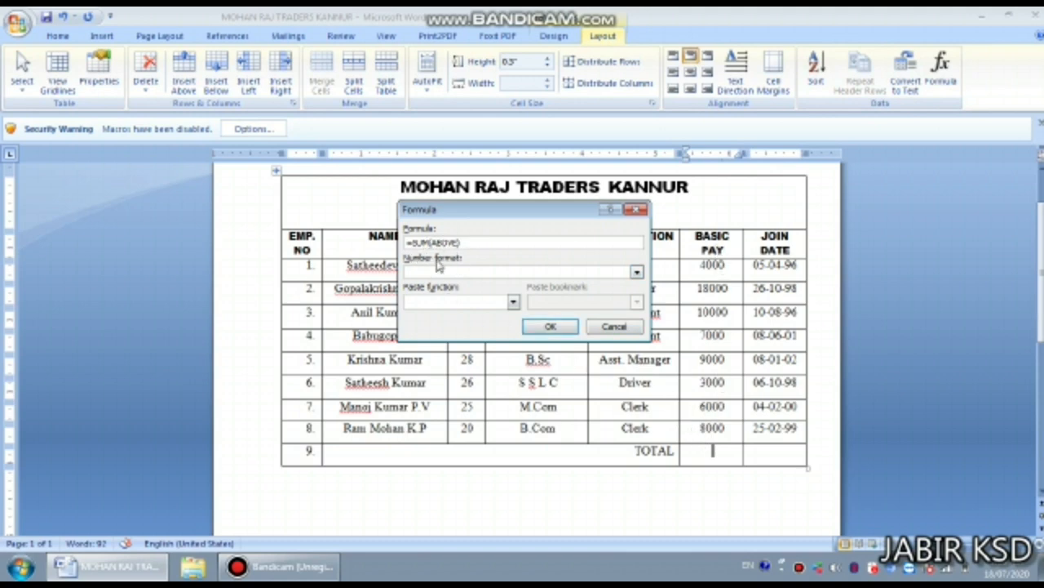
pyautogui.click(513, 302)
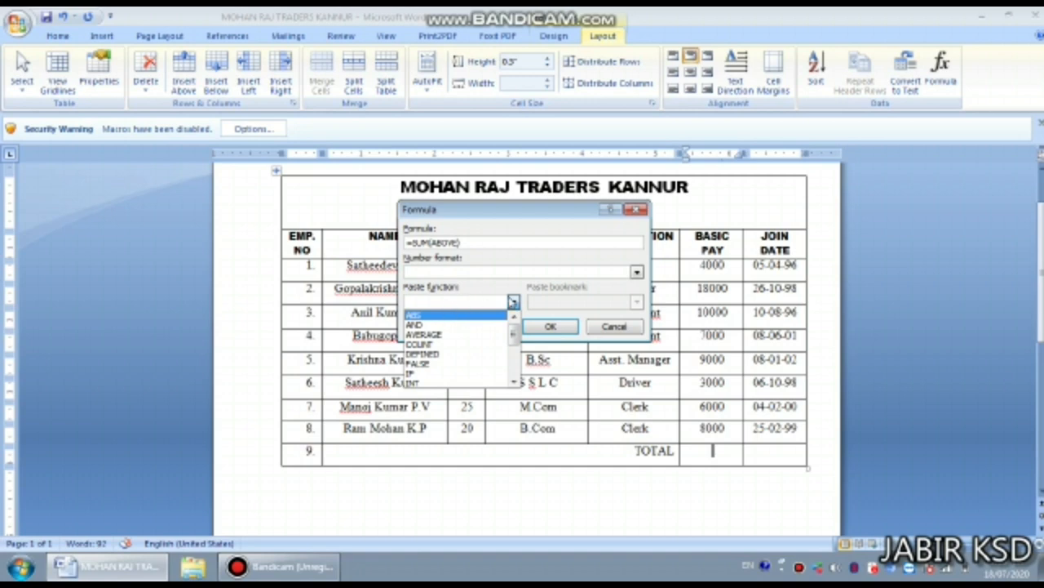
pyautogui.click(513, 302)
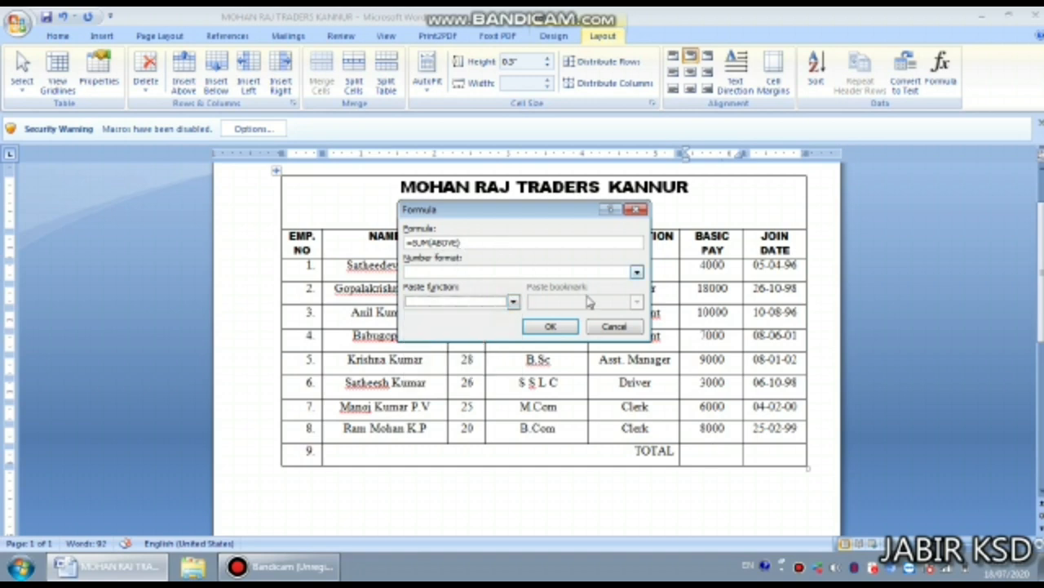
pyautogui.click(550, 327)
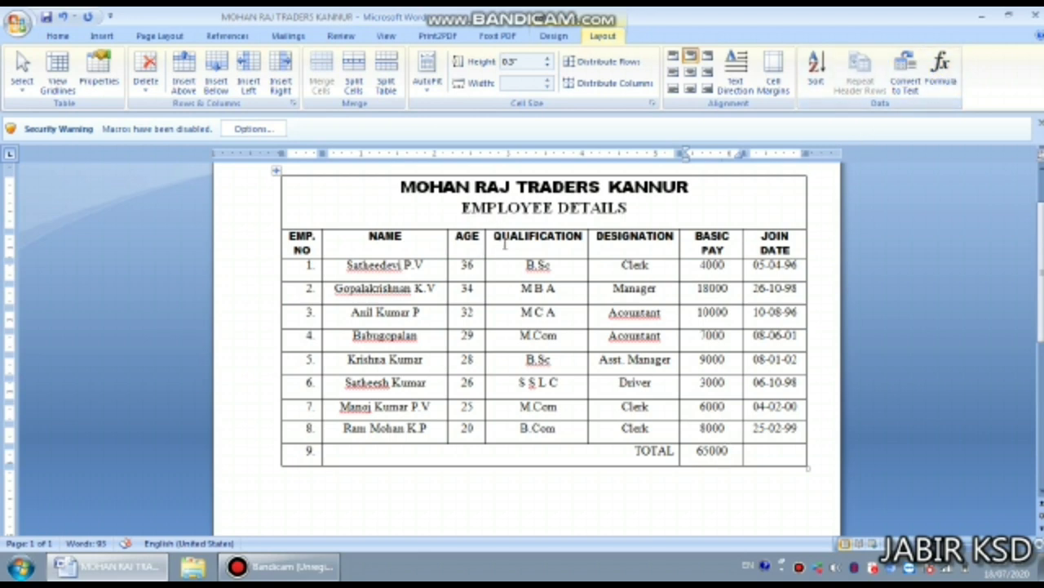
# - Reopen the total's Formula settings with Alt+A, O and close them unchanged
pyautogui.press('alt')
pyautogui.press('a')
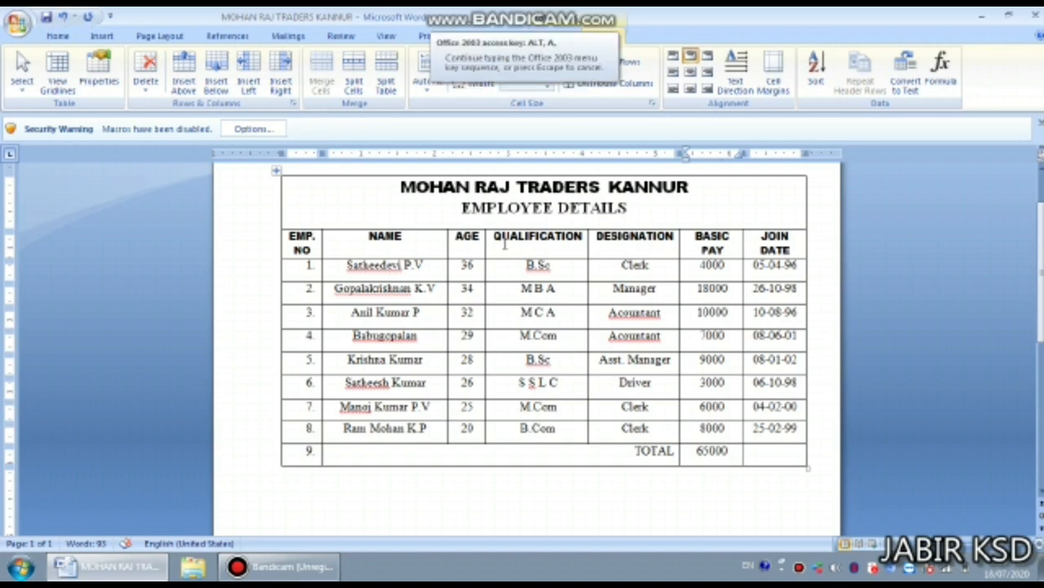
pyautogui.press('o')
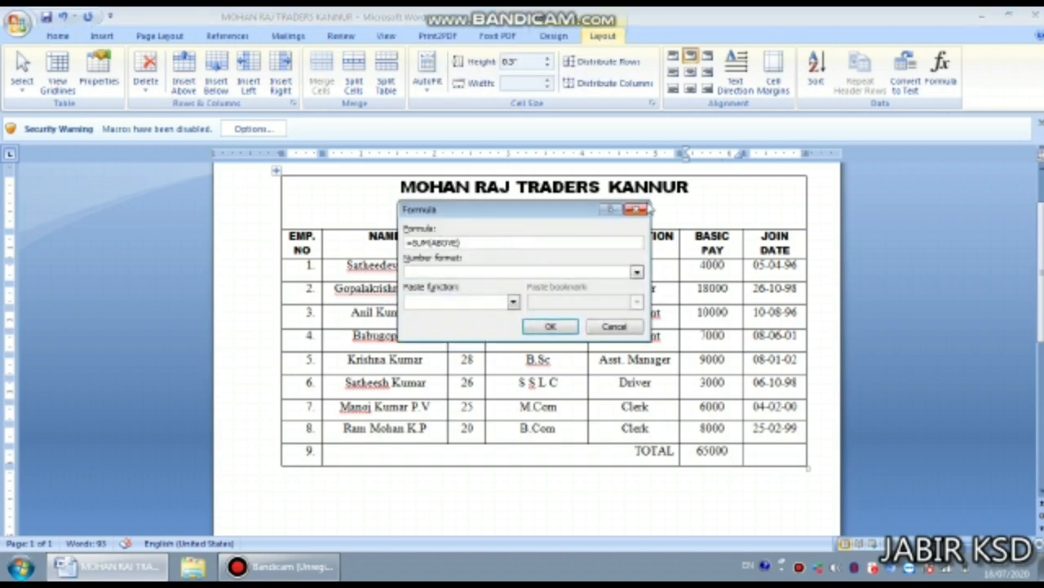
pyautogui.click(644, 210)
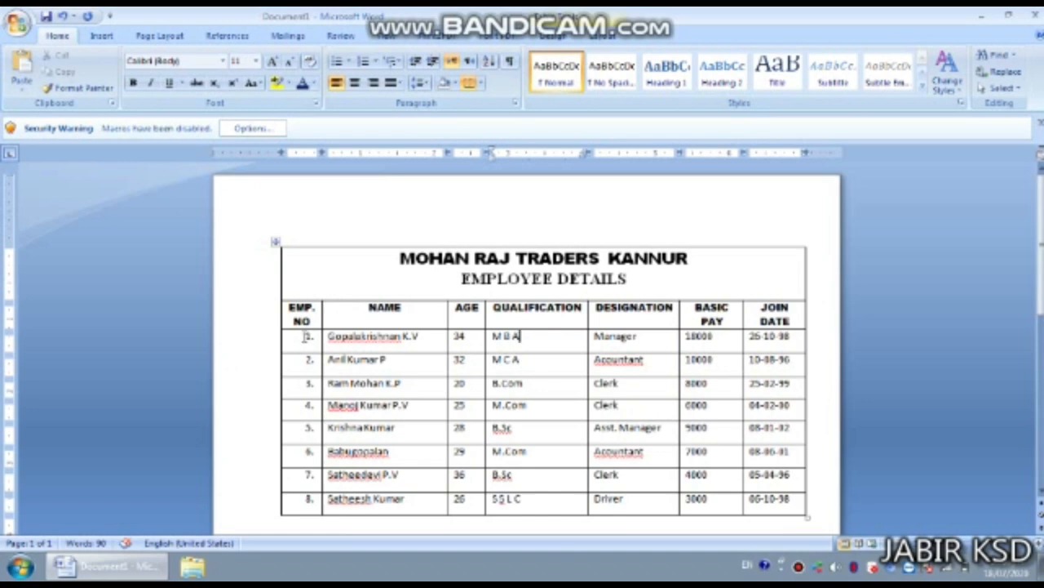
# - Format employee rows 1–8, EMP NO through BASIC PAY, as Times New Roman 12, centred
pyautogui.moveTo(306, 335); pyautogui.dragTo(791, 512)
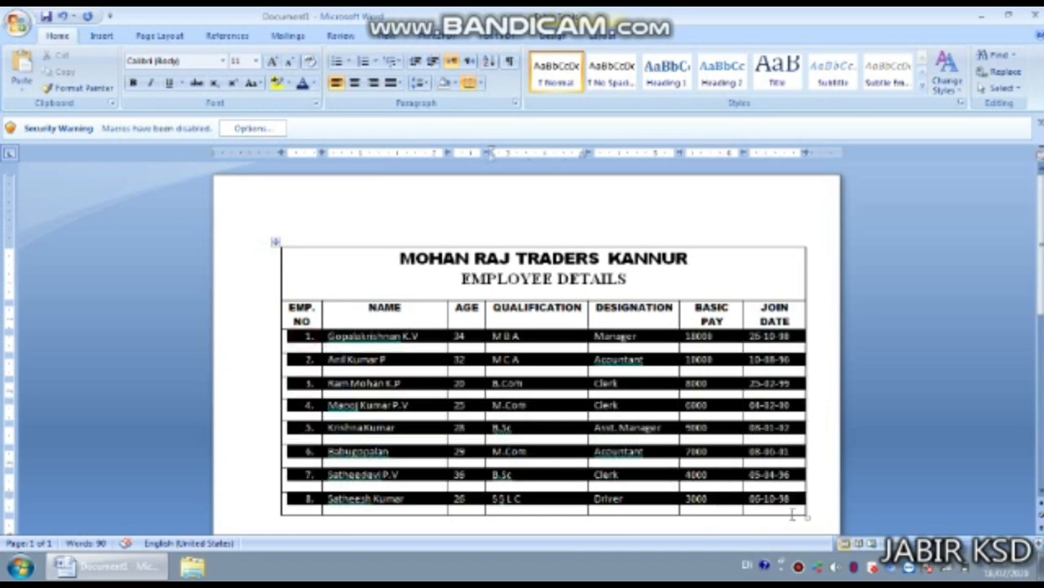
pyautogui.click(224, 64)
pyautogui.click(194, 133)
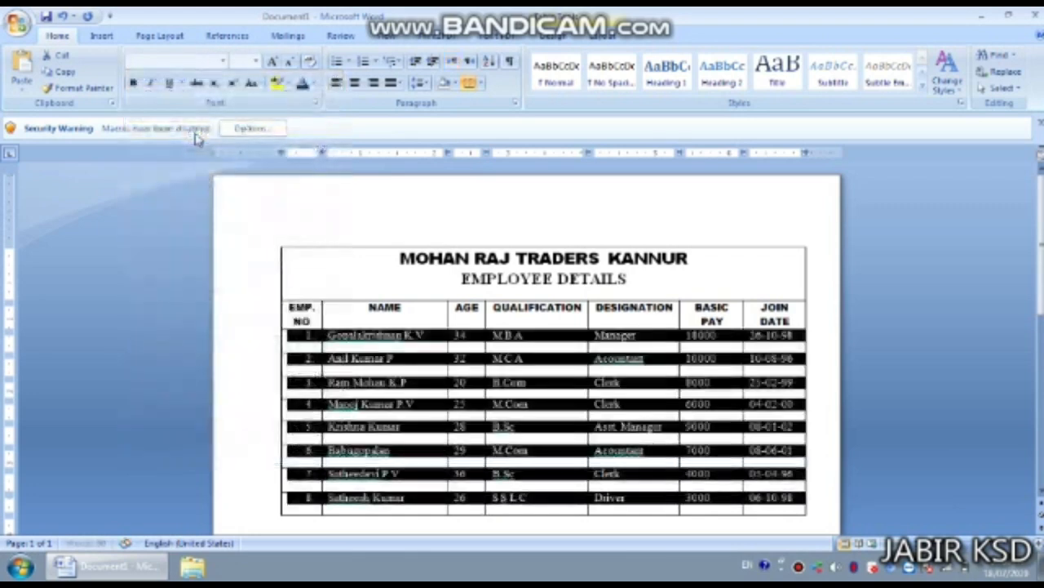
pyautogui.click(256, 63)
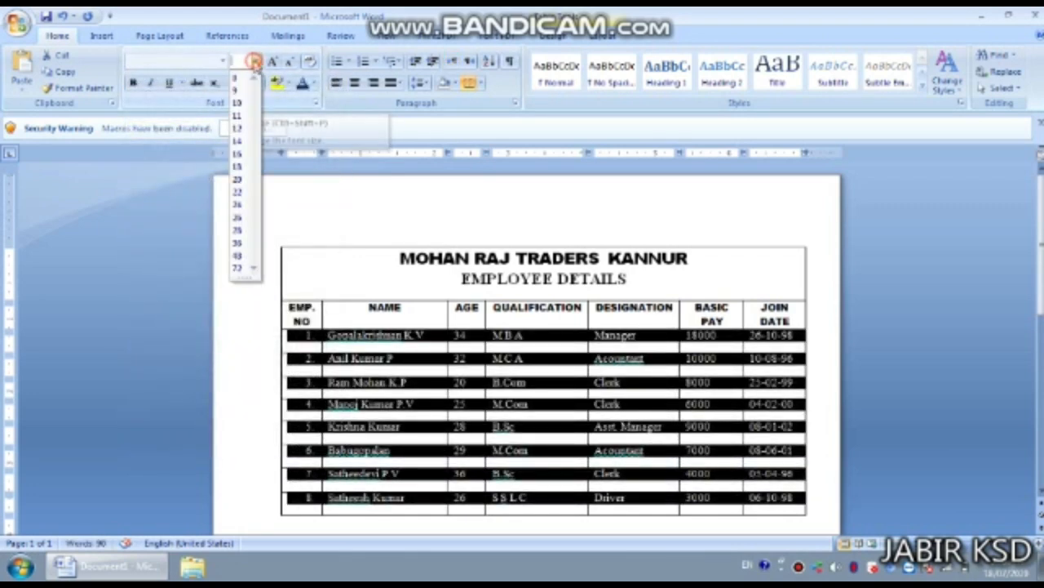
pyautogui.click(239, 128)
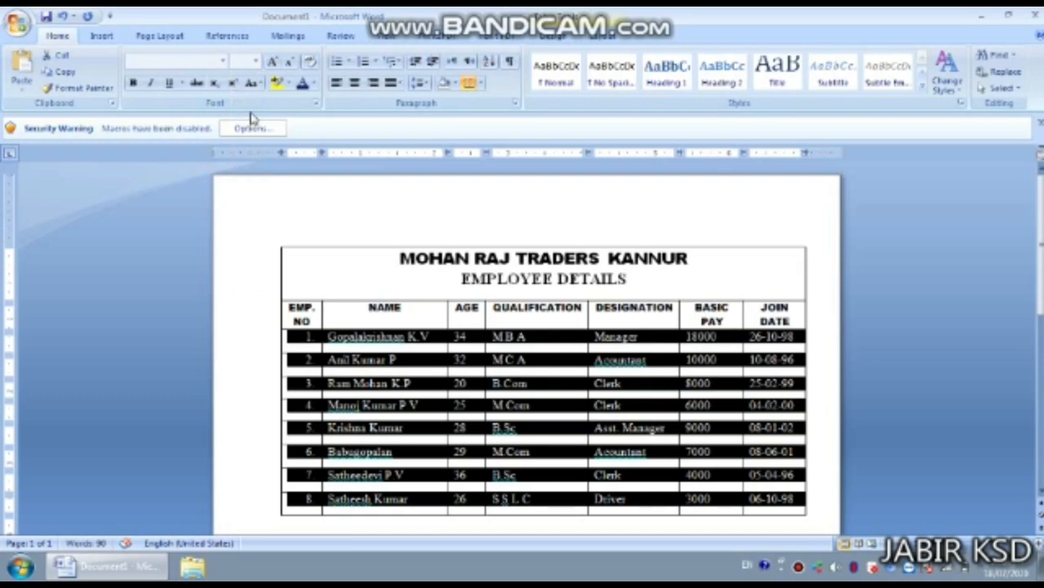
pyautogui.click(354, 83)
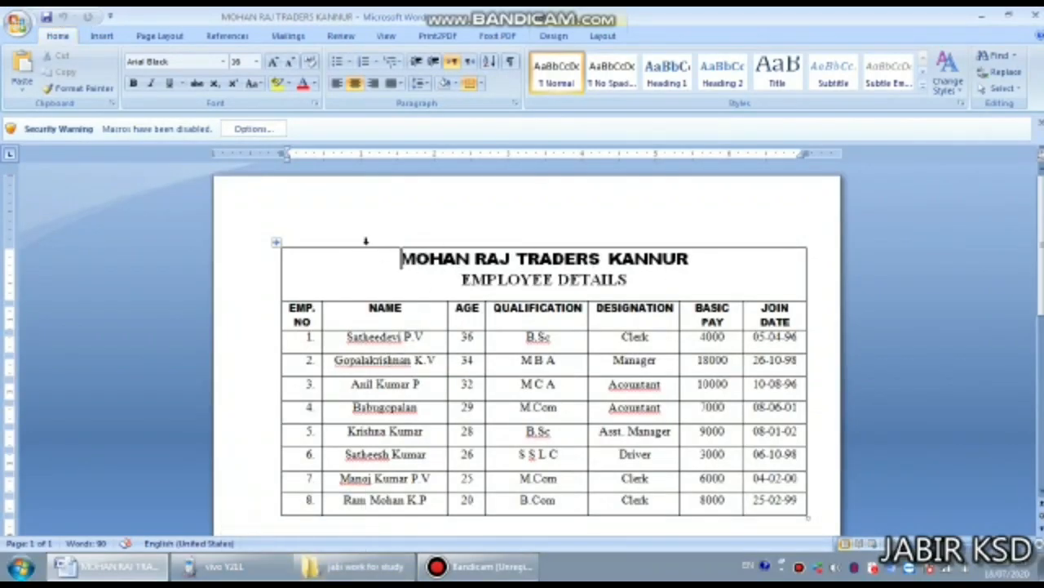
# - Create a new blank document, then return to the MOHAN RAJ TRADERS KANNUR document
pyautogui.scroll(-1, 813, 424)
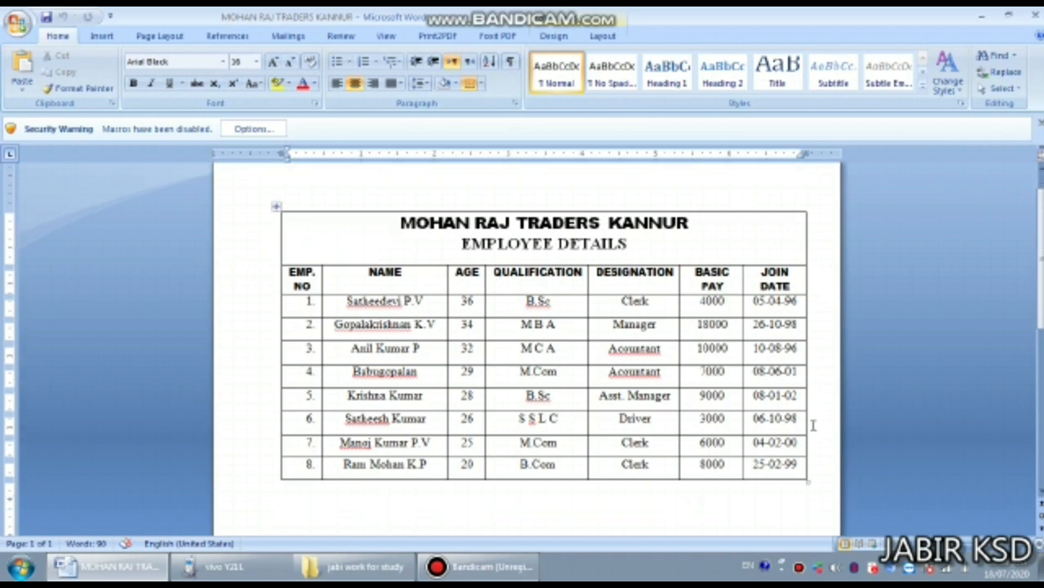
pyautogui.scroll(1, 777, 400)
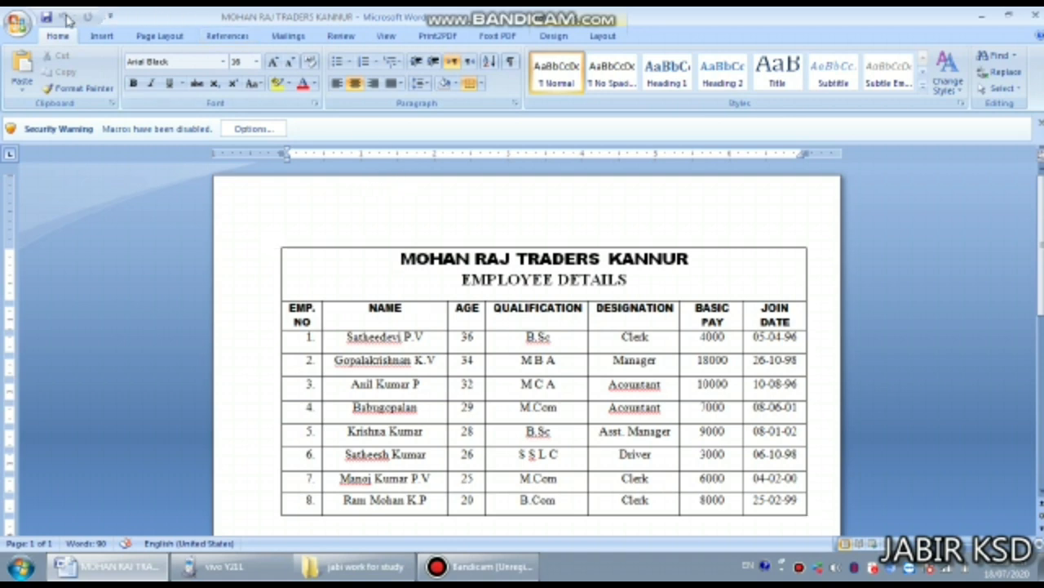
pyautogui.click(23, 22)
pyautogui.moveTo(53, 150)
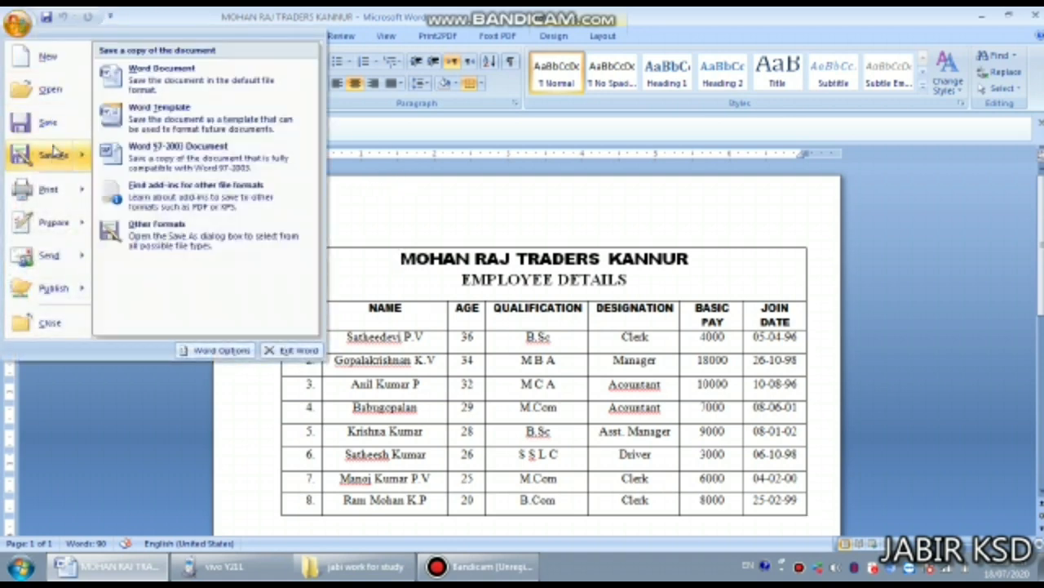
pyautogui.click(47, 56)
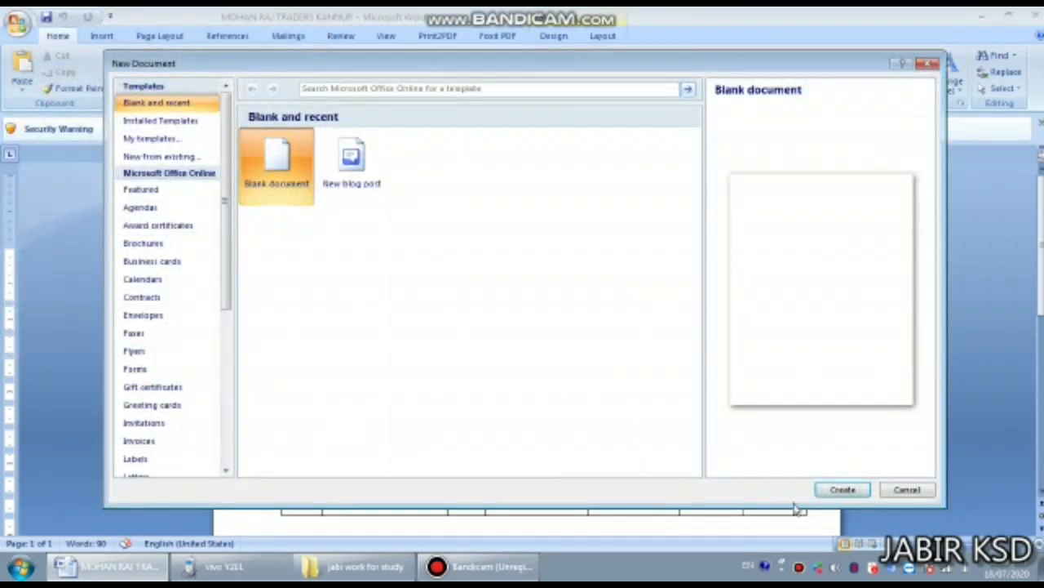
pyautogui.click(841, 489)
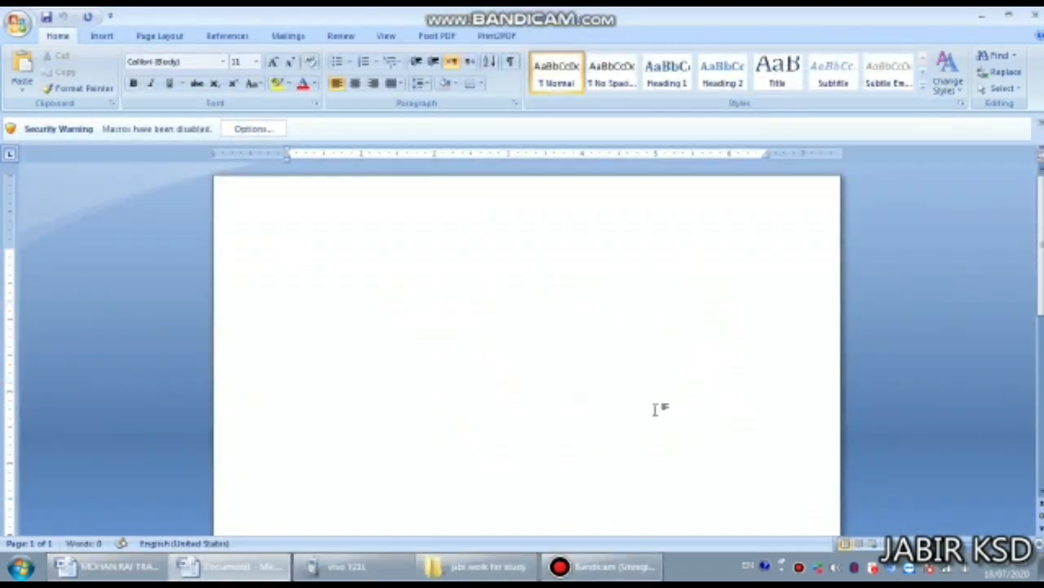
pyautogui.click(133, 574)
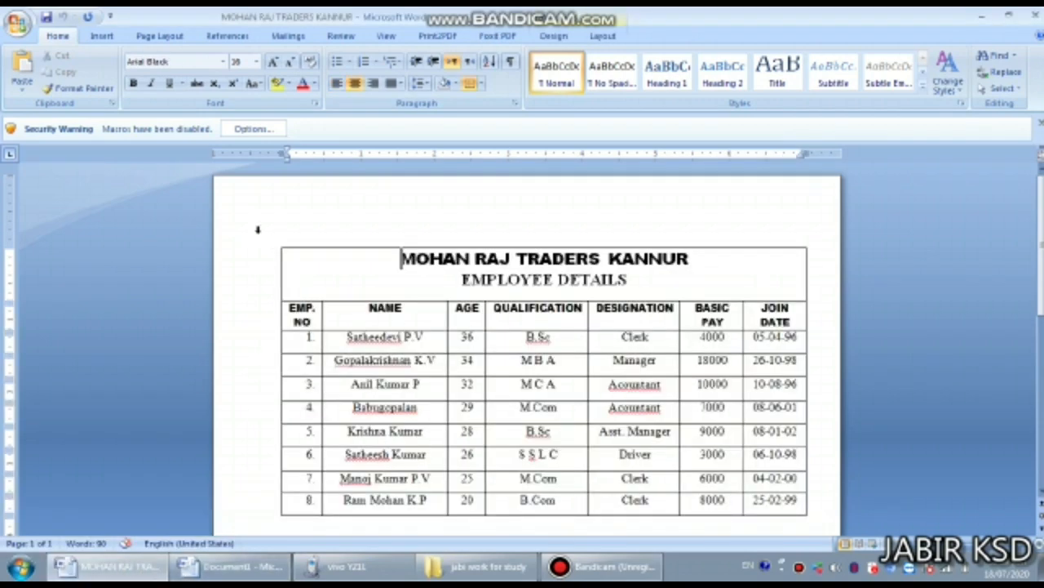
# - Copy the entire title and employee table with Ctrl+A and paste it into Document1
pyautogui.hotkey('ctrl', 'a')
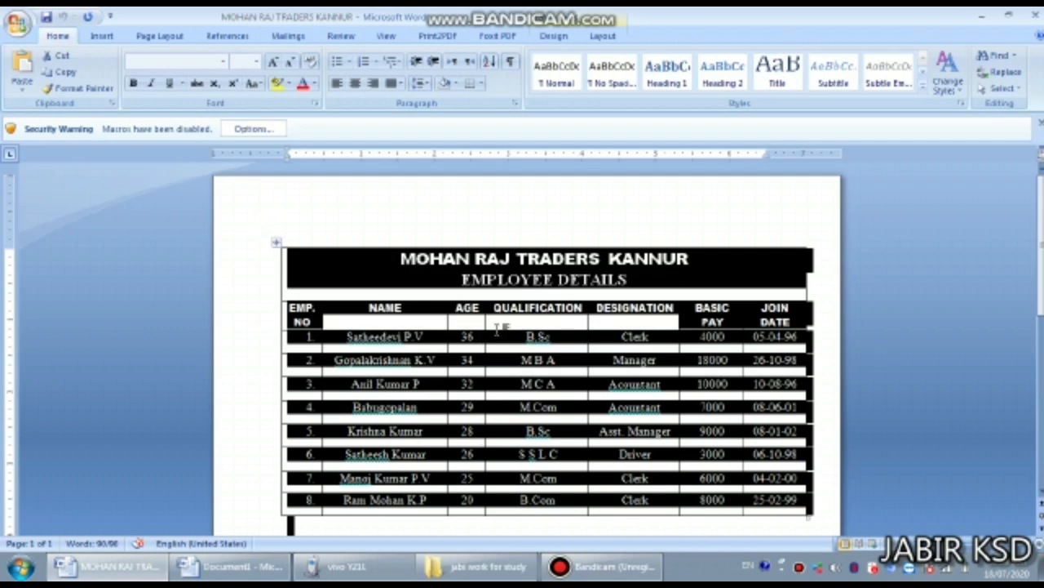
pyautogui.rightClick(322, 271)
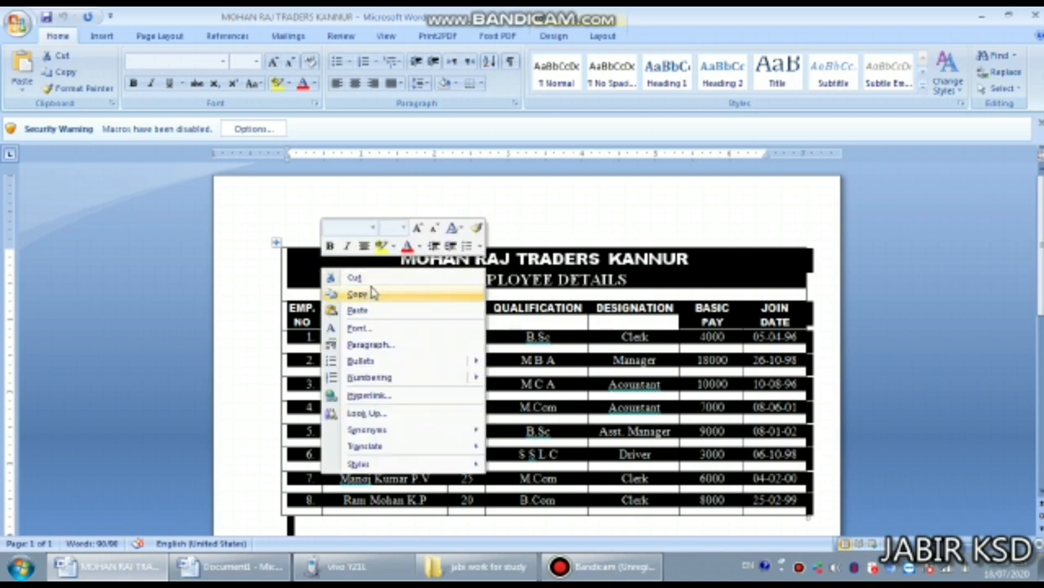
pyautogui.click(371, 293)
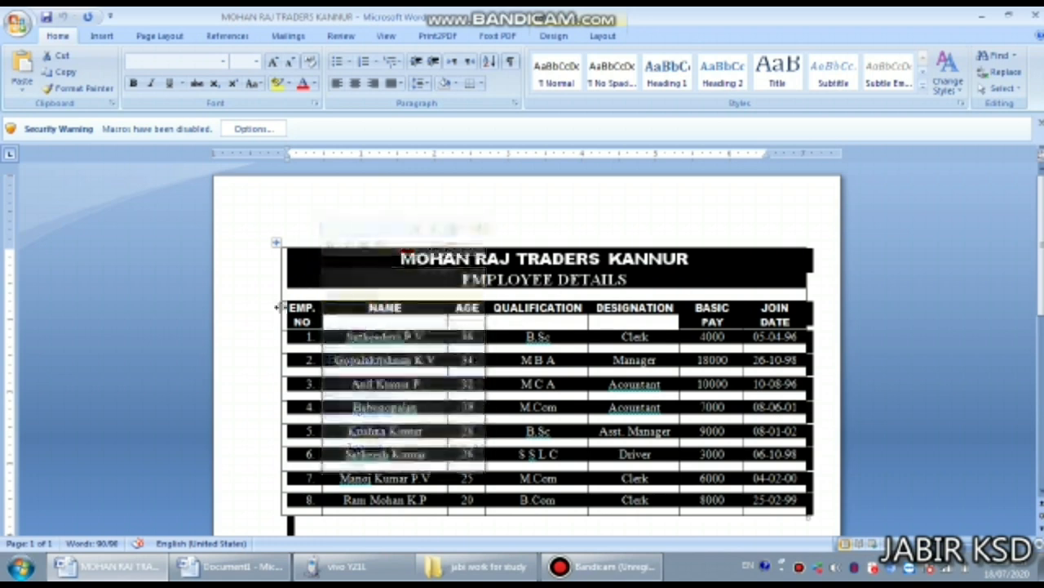
pyautogui.click(231, 565)
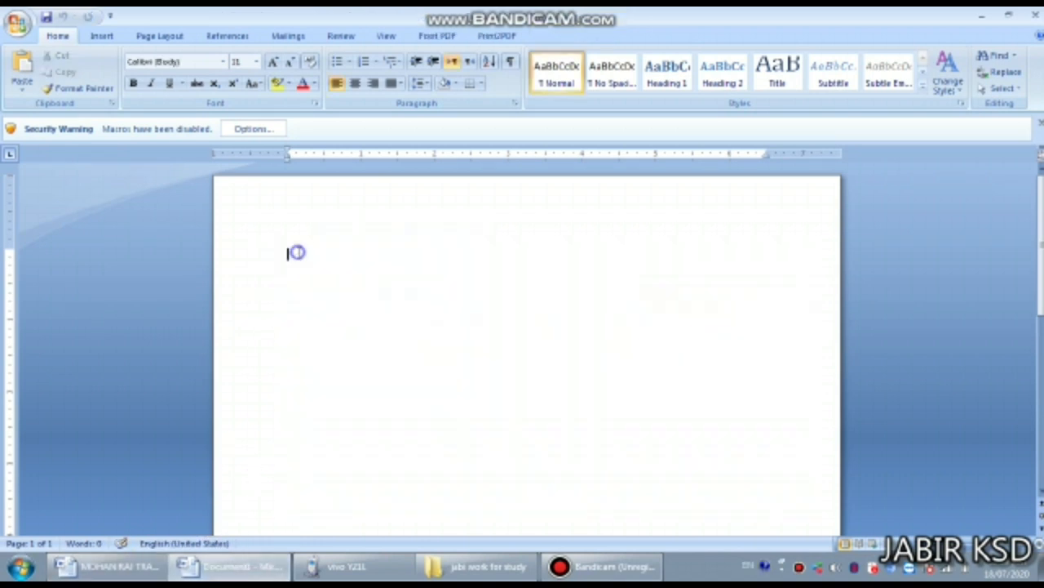
pyautogui.rightClick(297, 252)
pyautogui.click(345, 296)
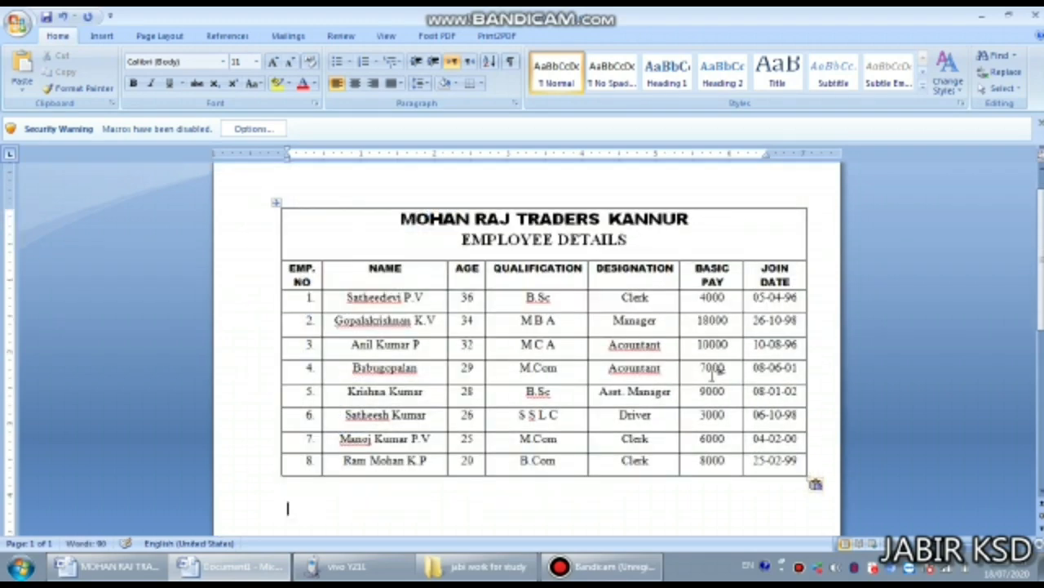
pyautogui.scroll(1, 472, 346)
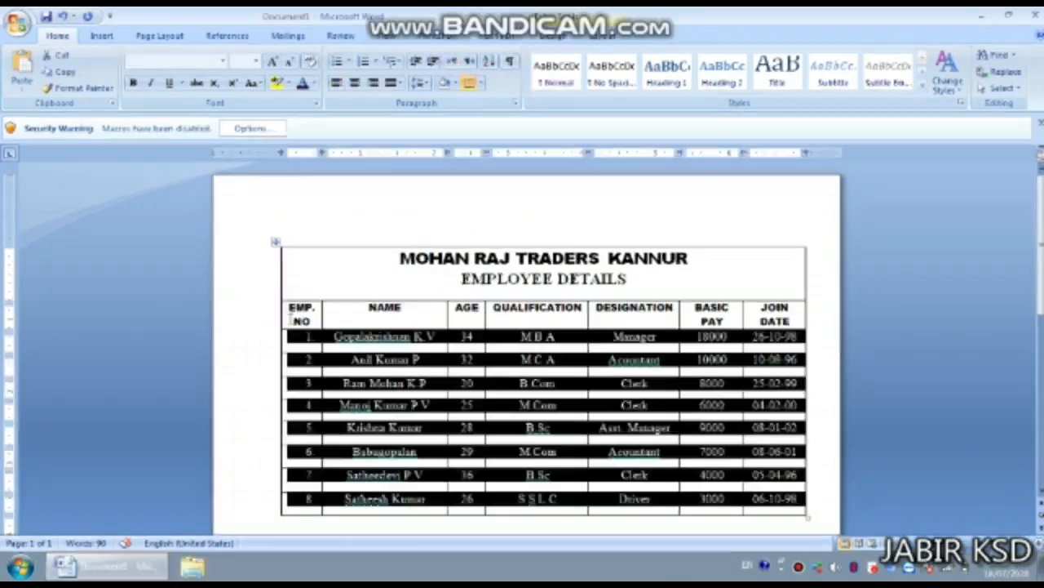
# - Select the pasted table's AGE column cells from 34 down to 26
pyautogui.click(264, 309)
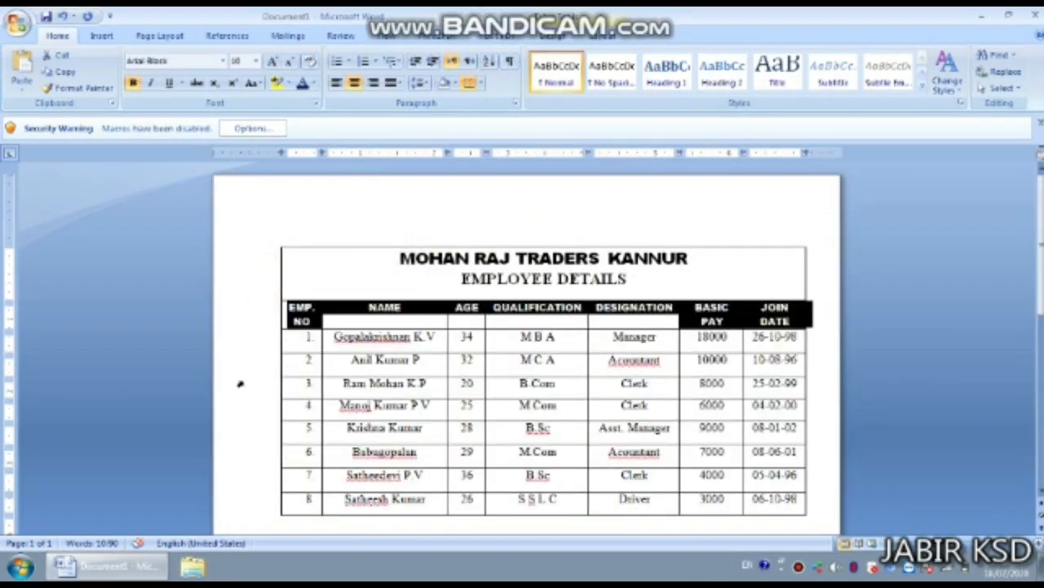
pyautogui.click(287, 384)
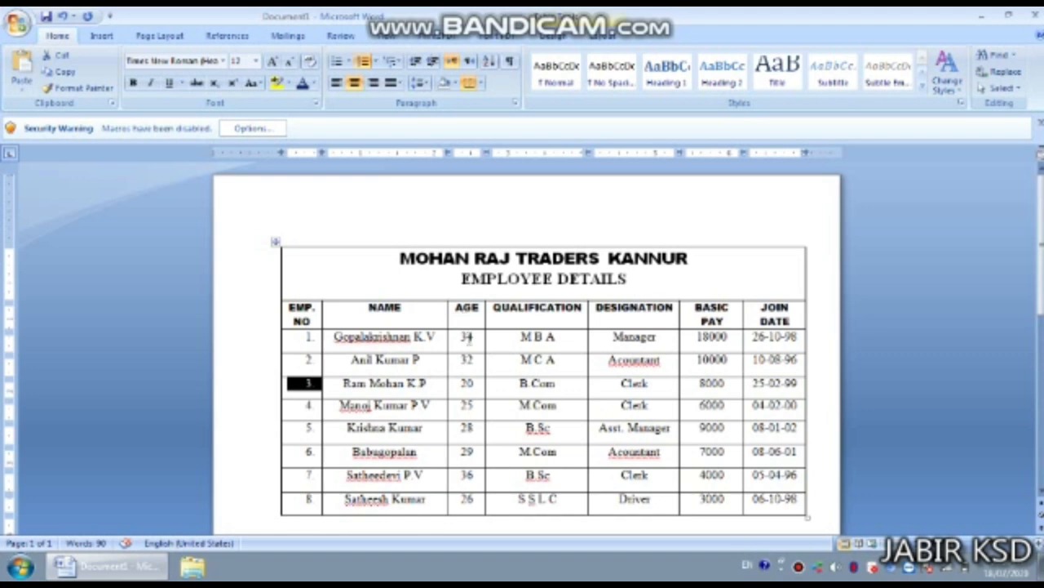
pyautogui.moveTo(459, 336); pyautogui.dragTo(478, 503)
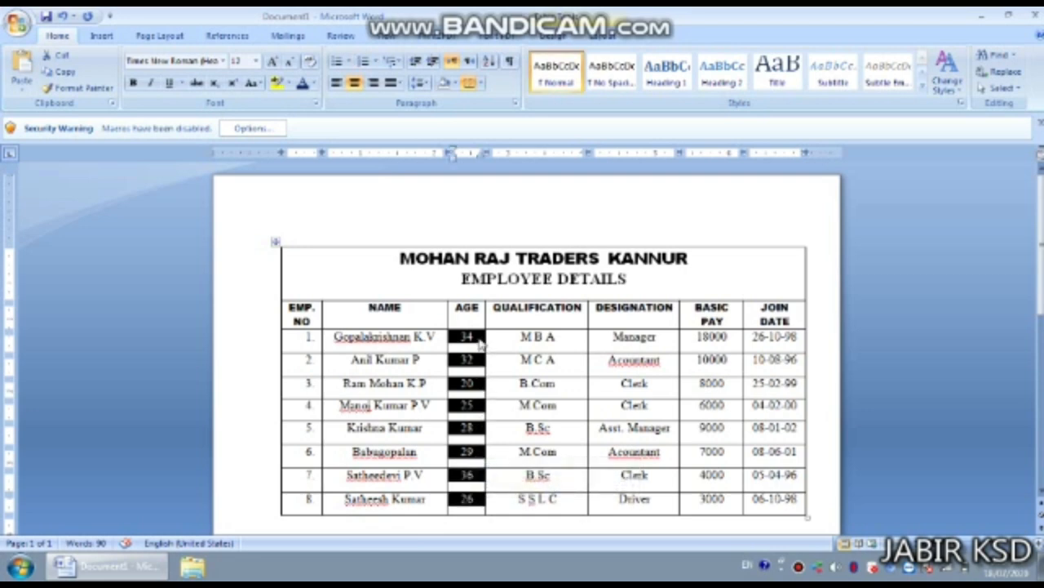
pyautogui.click(599, 37)
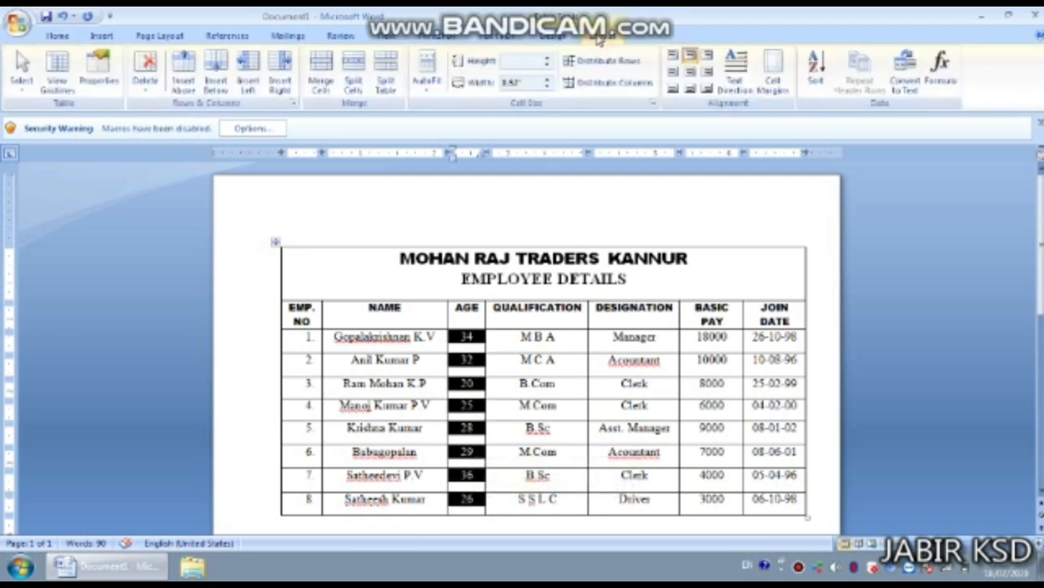
# - Sort the employee rows by Column 3 (AGE) as Number, descending, from 36 to 20
pyautogui.click(815, 80)
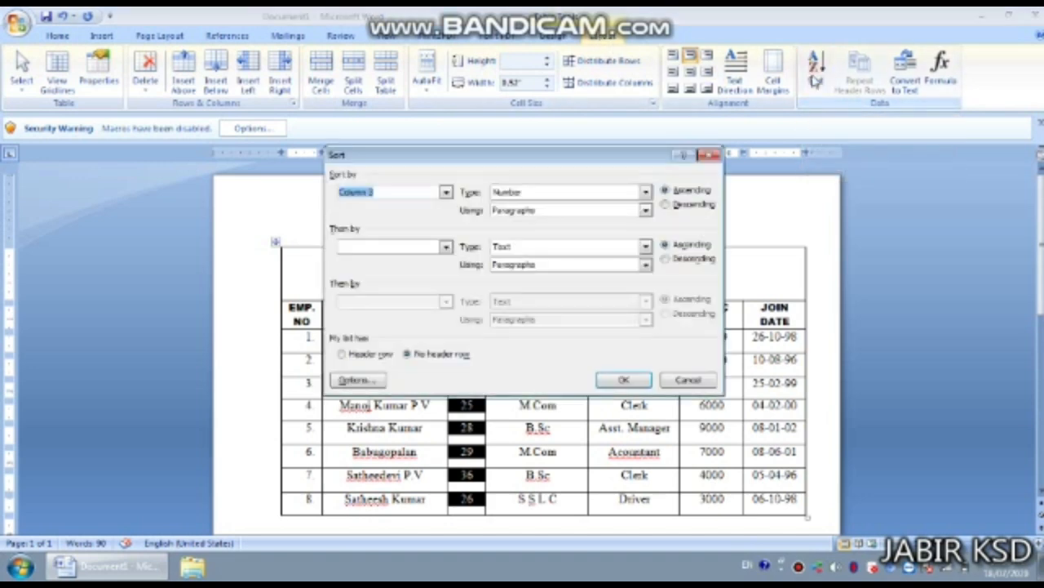
pyautogui.click(709, 154)
pyautogui.click(57, 34)
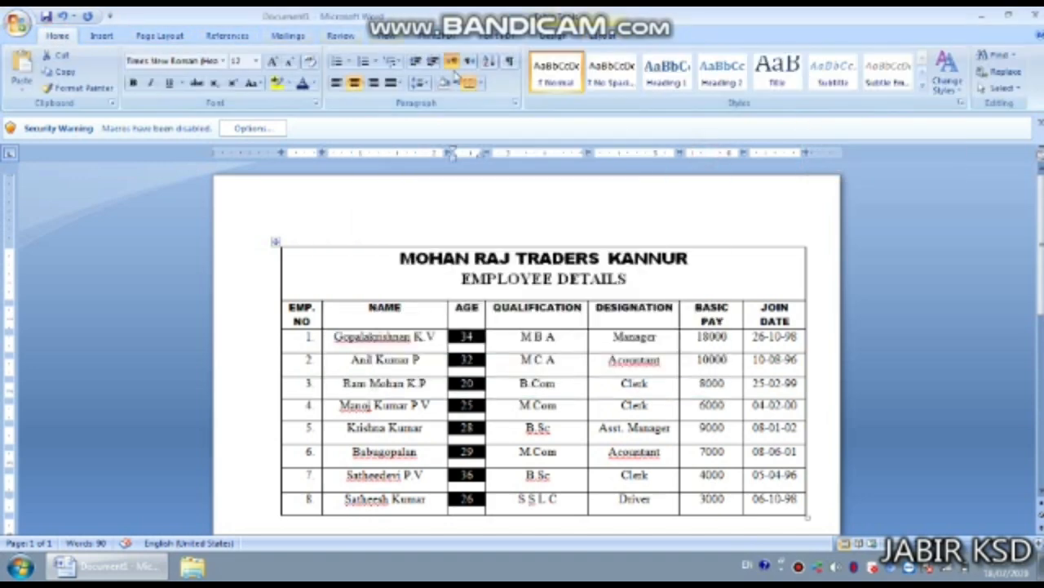
pyautogui.click(490, 63)
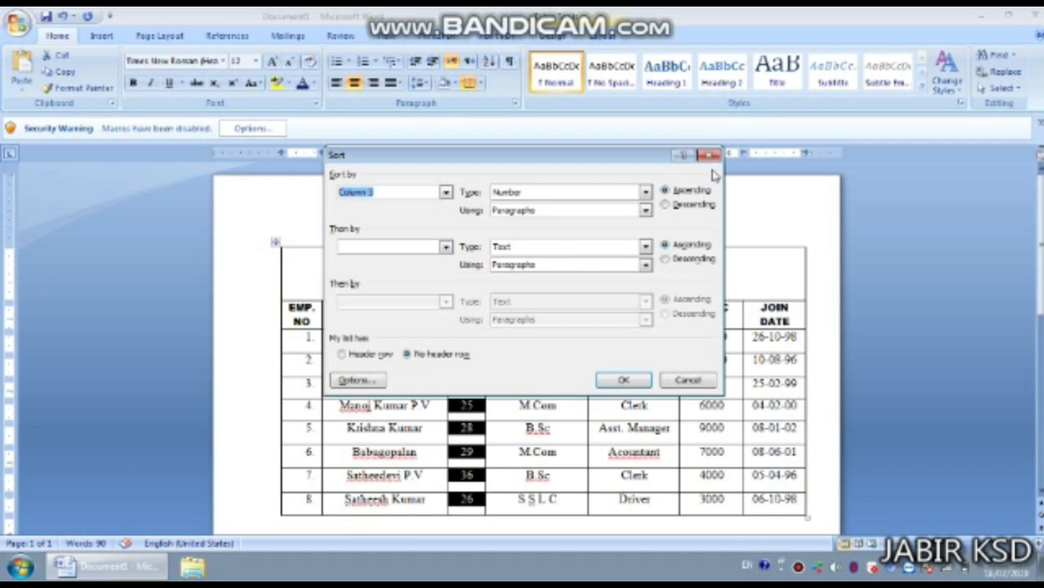
pyautogui.click(668, 205)
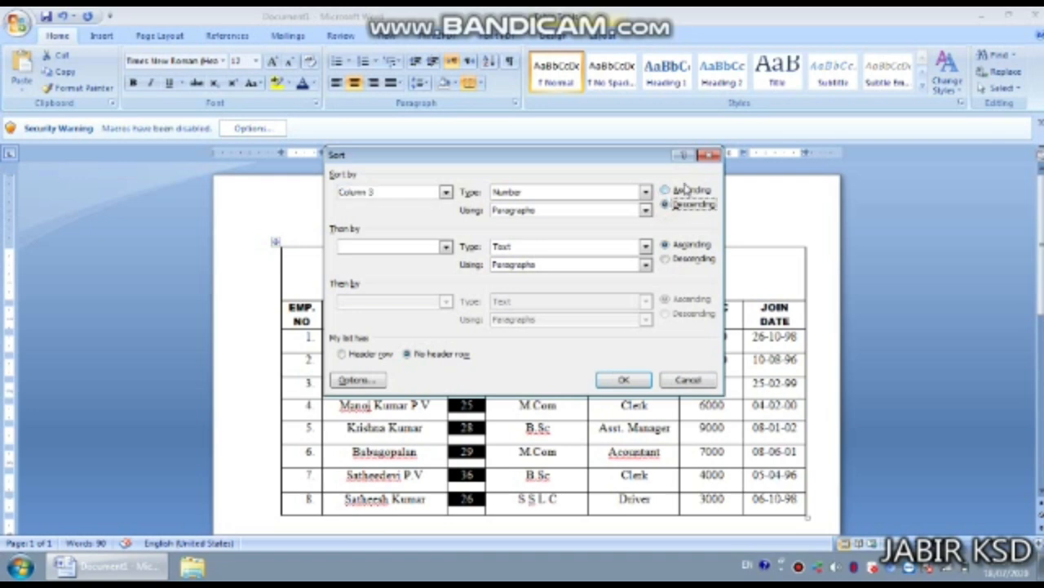
pyautogui.click(625, 380)
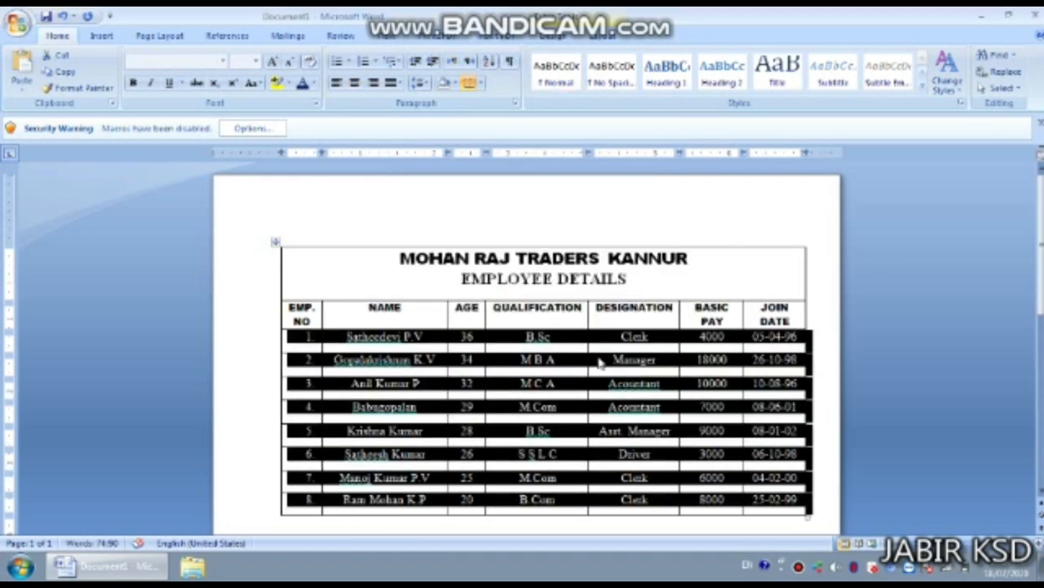
pyautogui.click(367, 214)
pyautogui.click(398, 289)
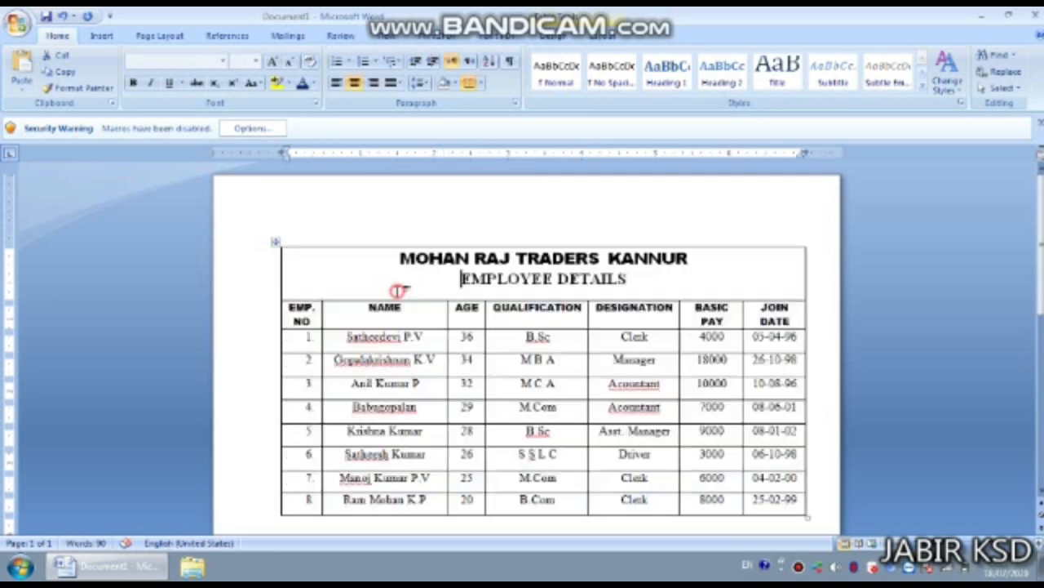